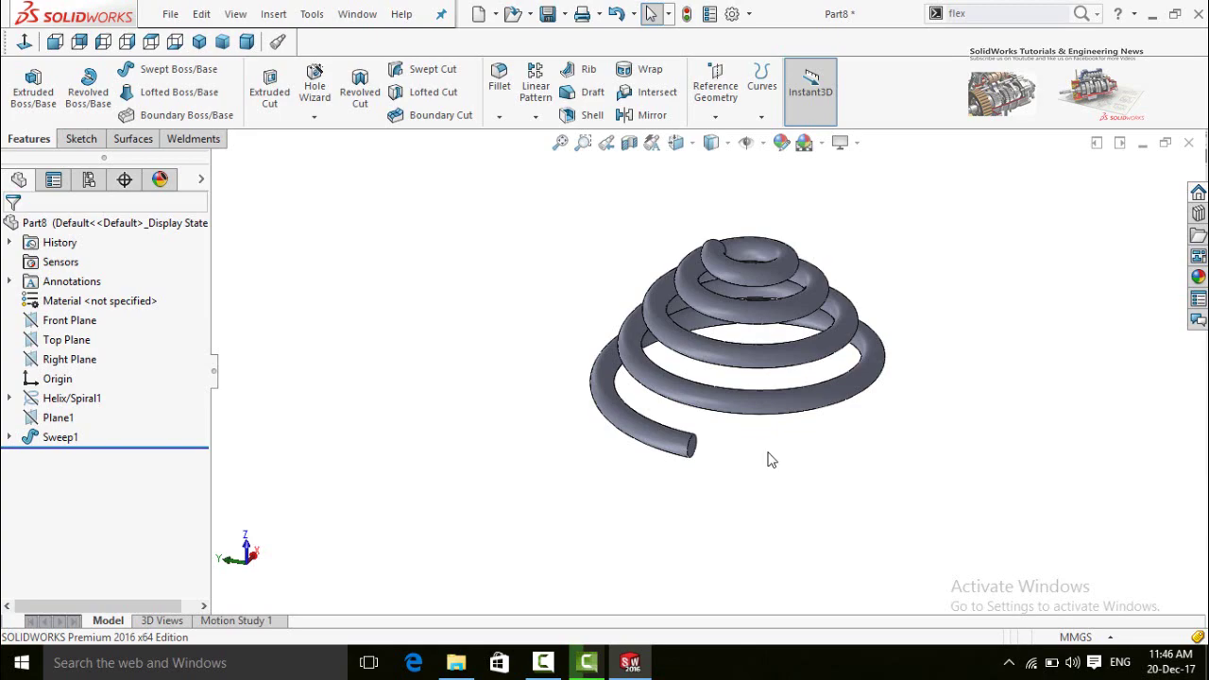
pyautogui.moveTo(773, 472); pyautogui.dragTo(694, 437, button='middle')
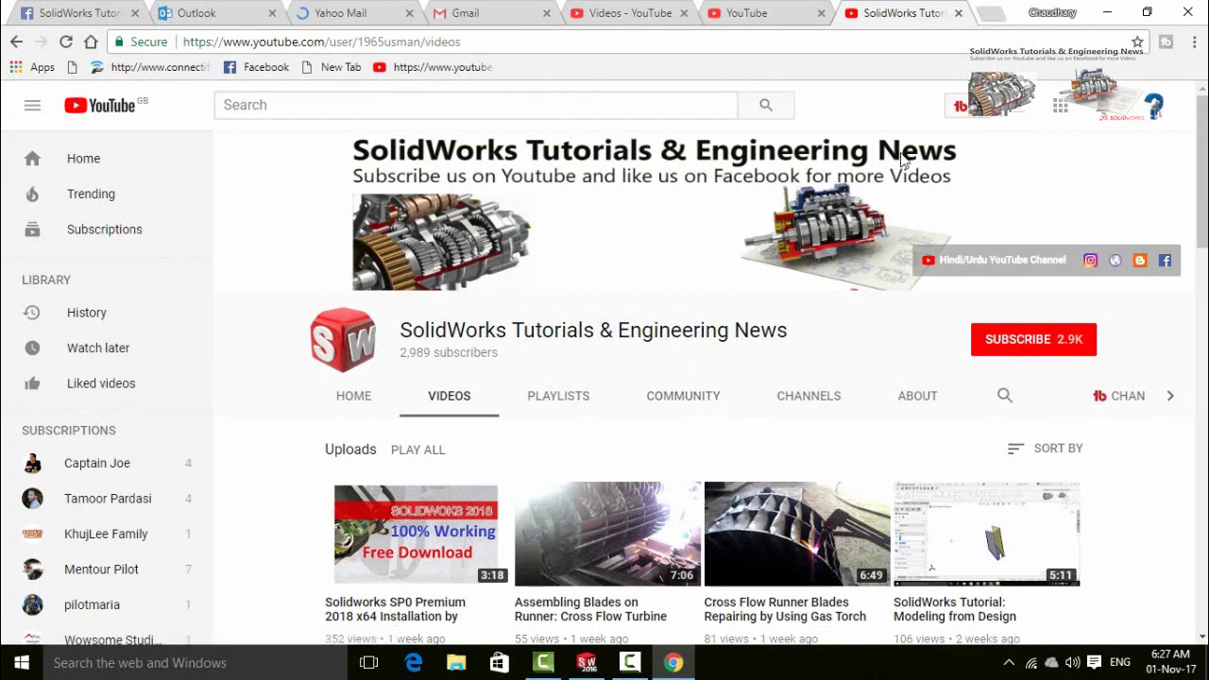
pyautogui.scroll(-10, 1120, 468)
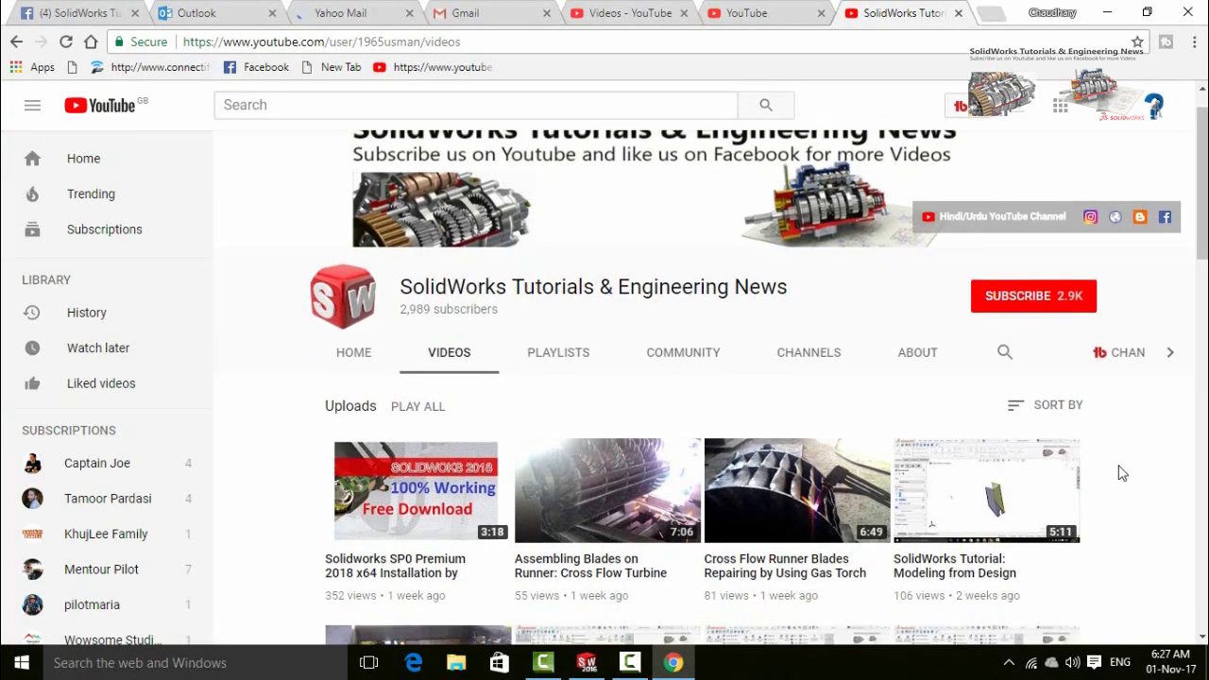
pyautogui.scroll(-6, 1120, 473)
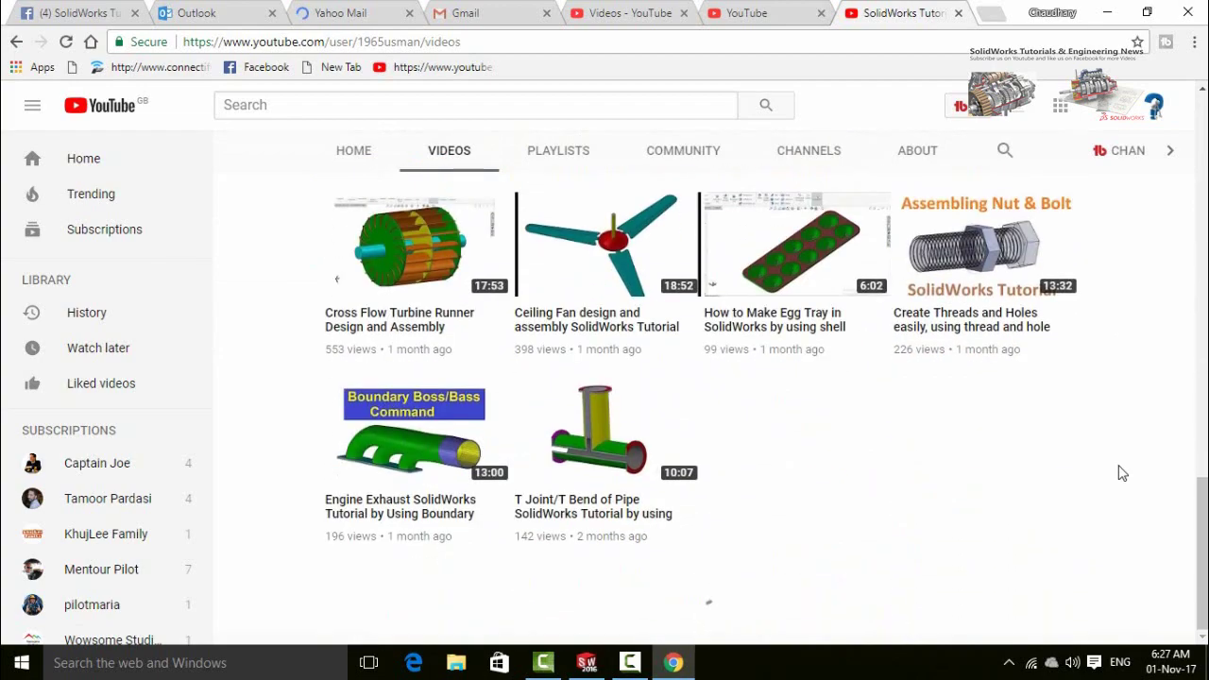
pyautogui.scroll(7, 1120, 472)
pyautogui.scroll(10, 1121, 472)
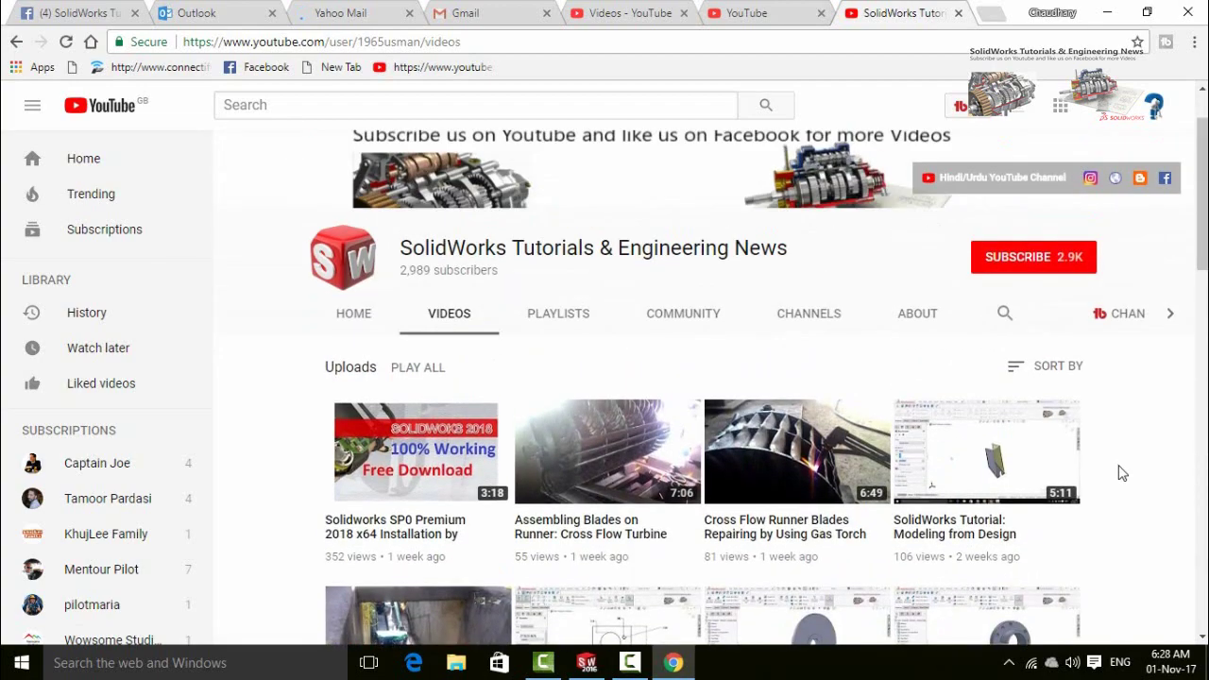
pyautogui.click(997, 259)
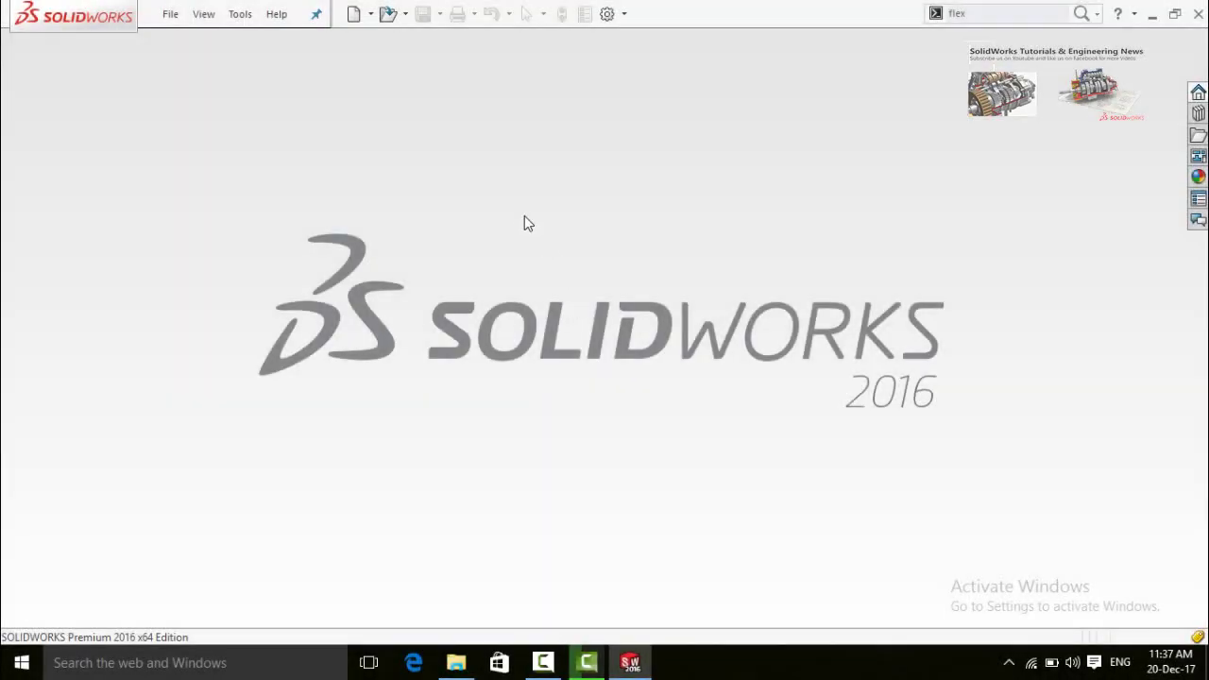
# Create a new part document
pyautogui.click(170, 13)
pyautogui.click(168, 13)
pyautogui.click(168, 14)
pyautogui.click(196, 41)
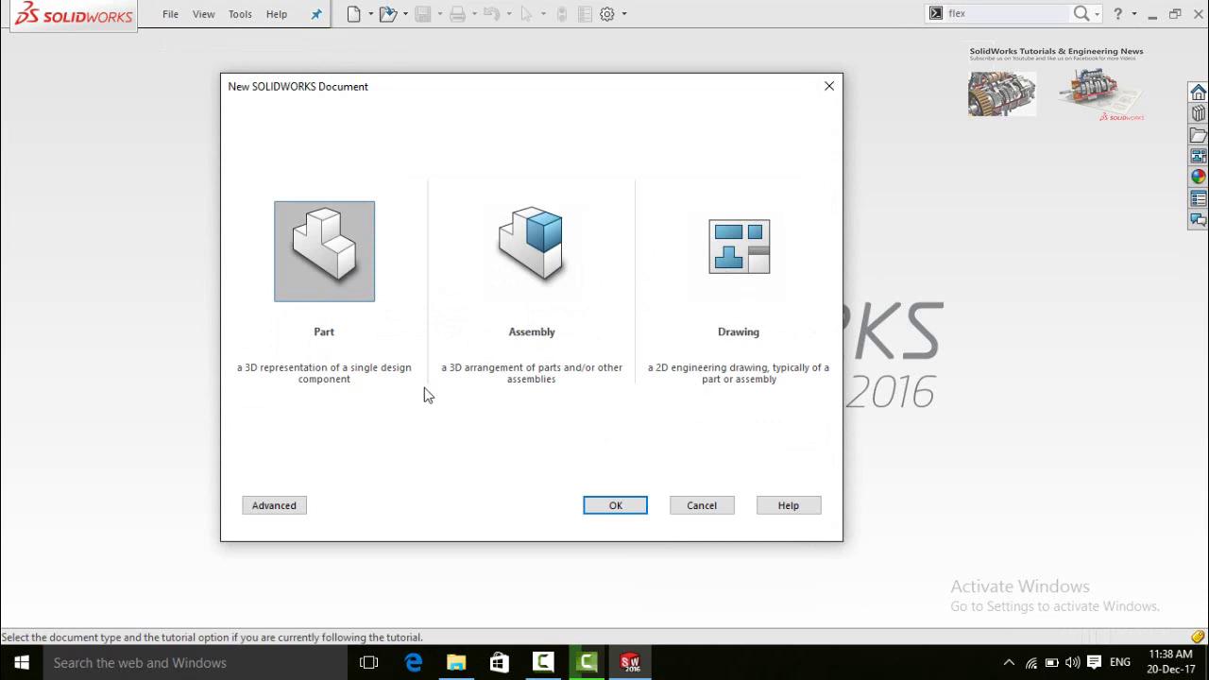
pyautogui.click(606, 508)
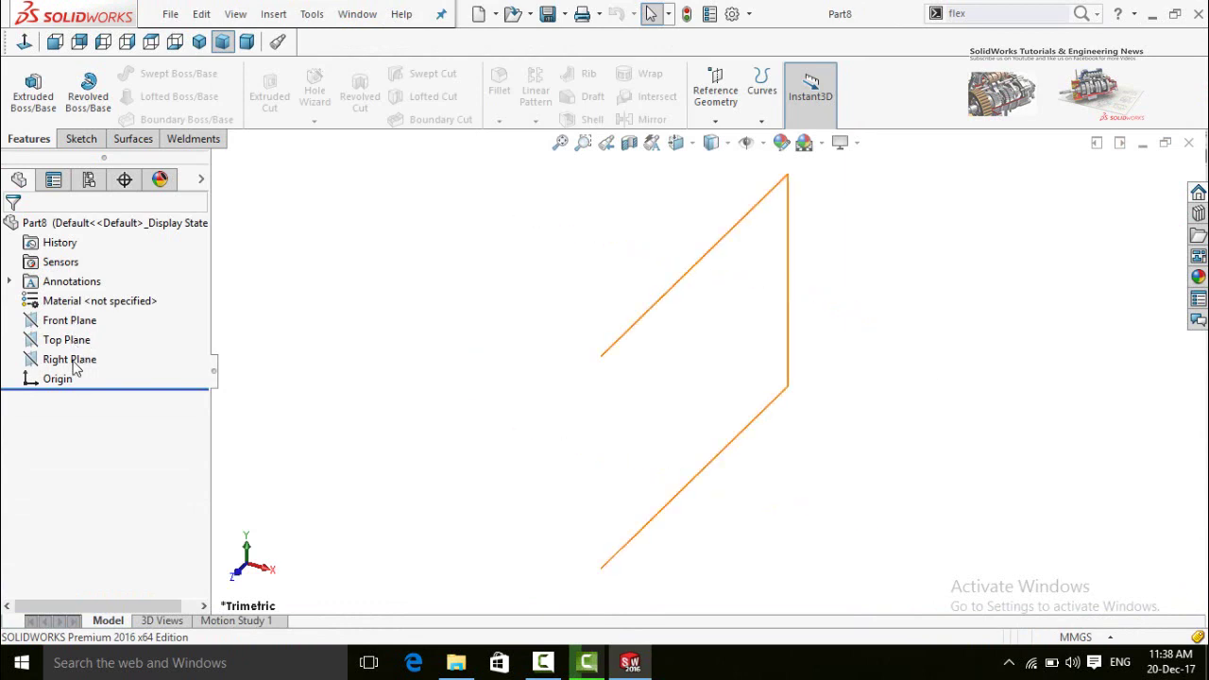
# Start a sketch on the Front Plane and draw a circle about 122 mm in diameter centred on the origin
pyautogui.click(30, 321)
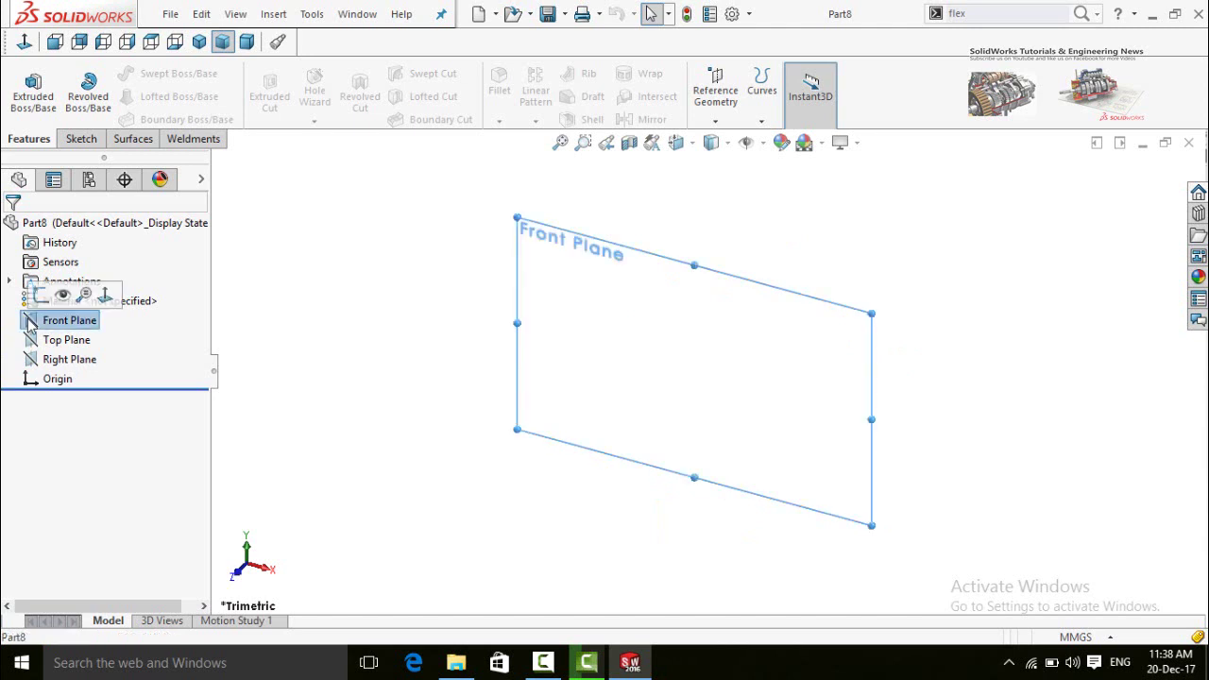
pyautogui.click(39, 298)
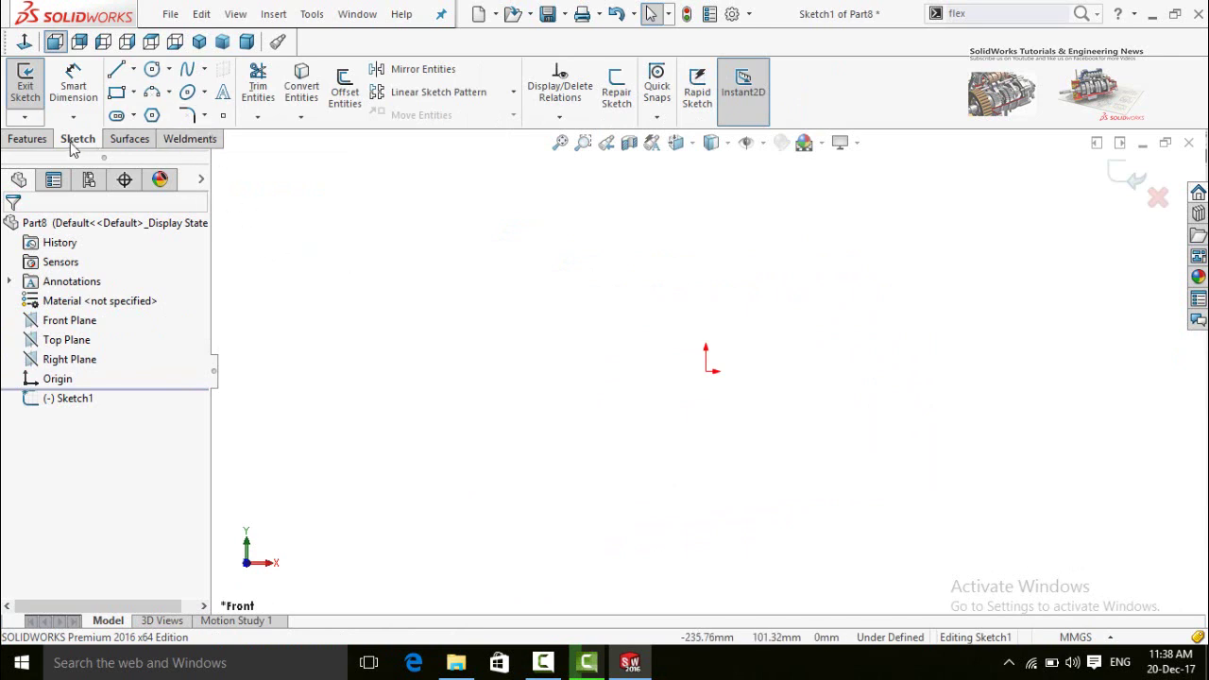
pyautogui.click(152, 69)
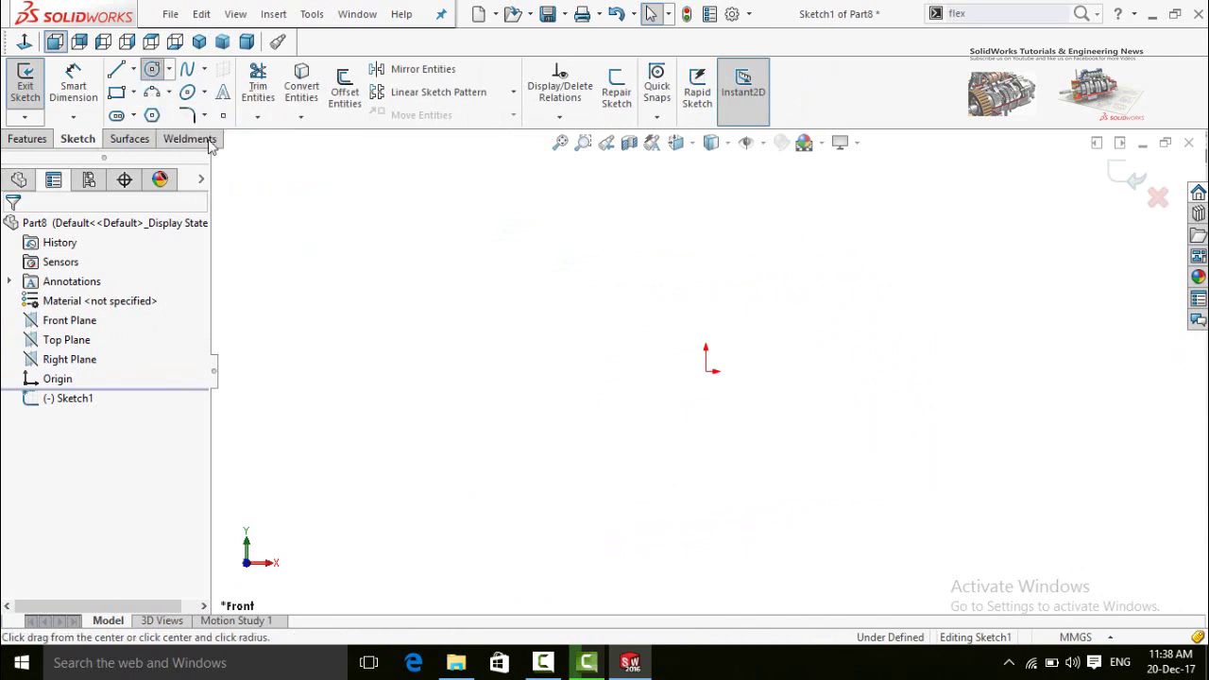
pyautogui.click(707, 372)
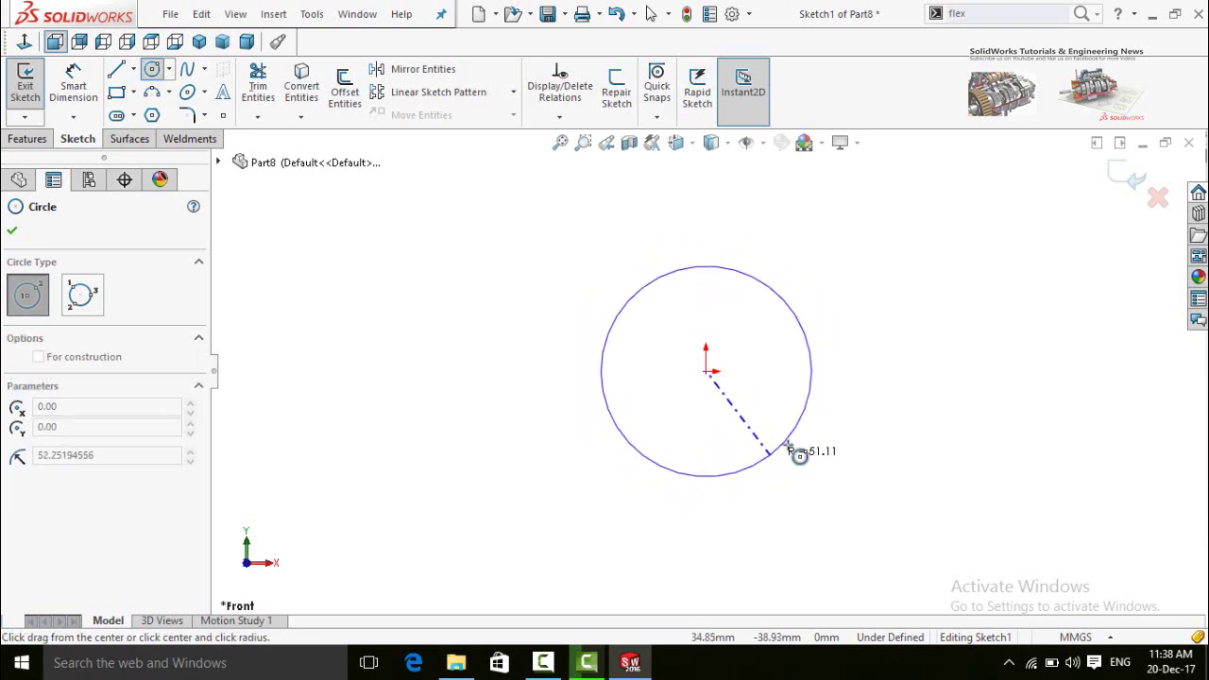
pyautogui.click(817, 460)
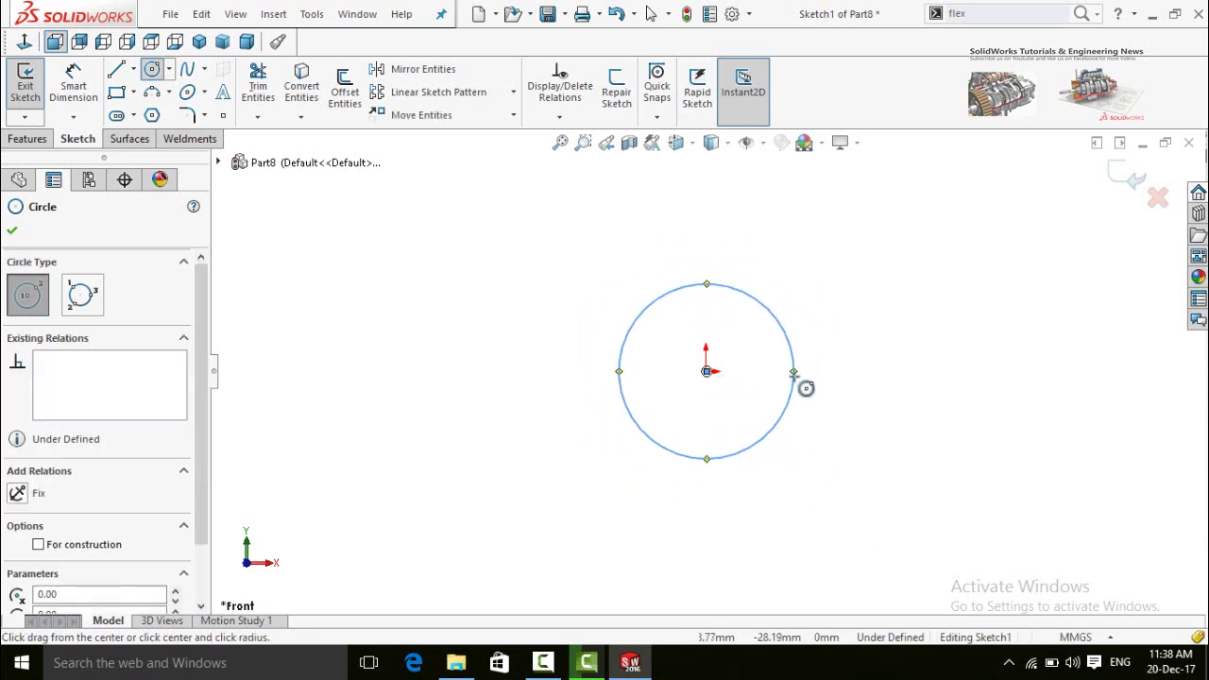
pyautogui.scroll(-2, 805, 387)
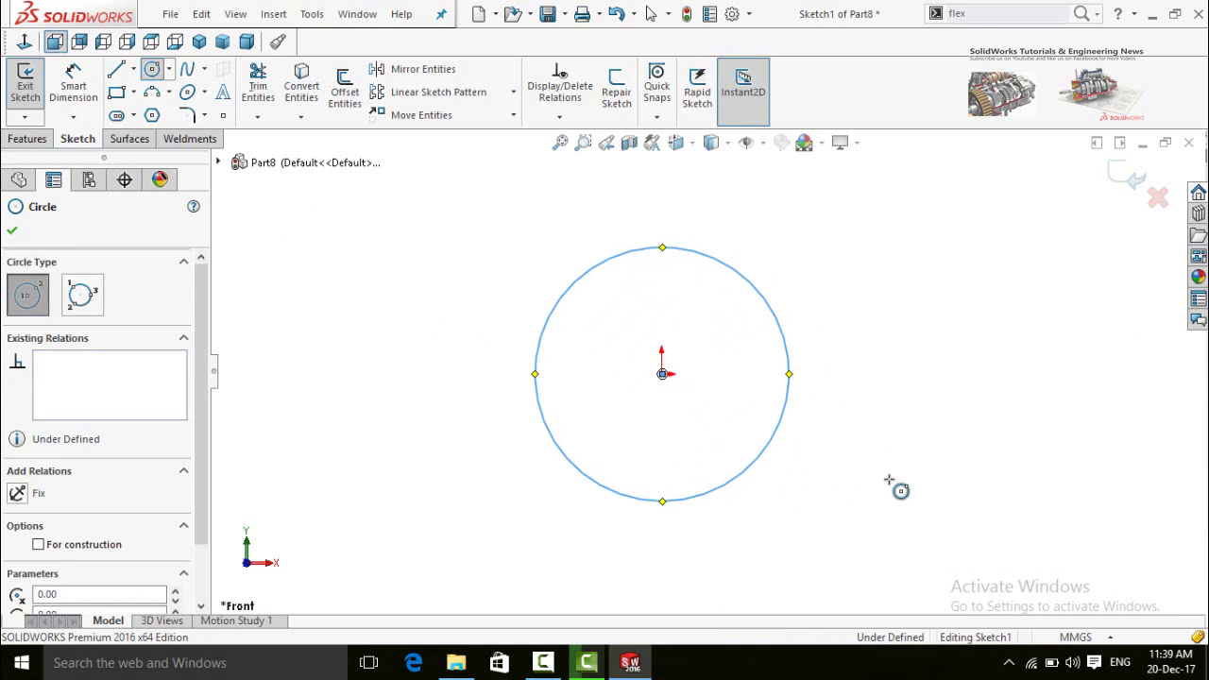
# Dimension the circle's diameter with Smart Dimension and set it to 100 mm
pyautogui.moveTo(889, 480); pyautogui.dragTo(886, 408, button='right')
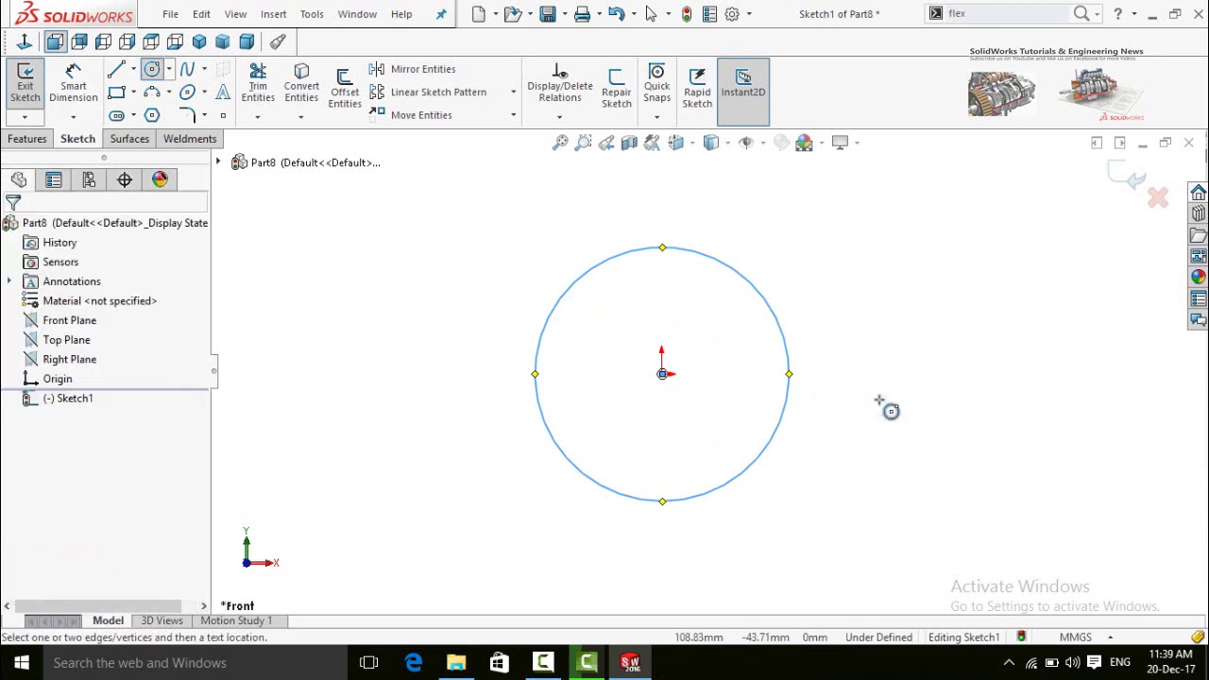
pyautogui.click(781, 421)
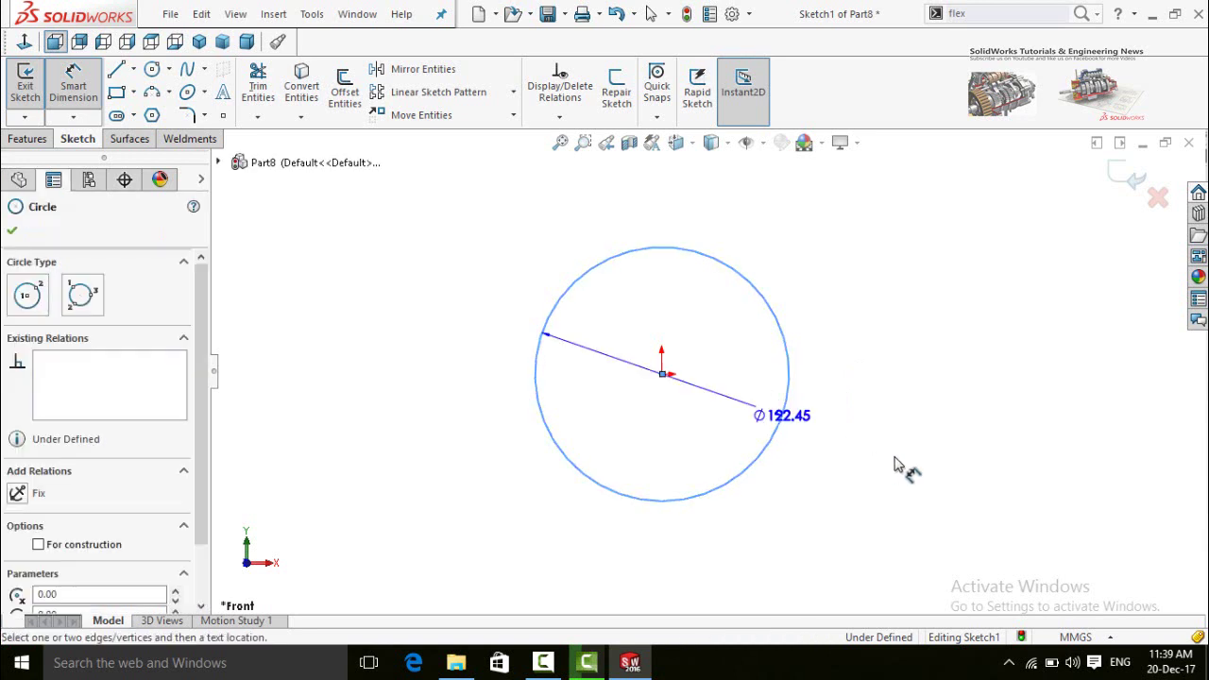
pyautogui.click(933, 539)
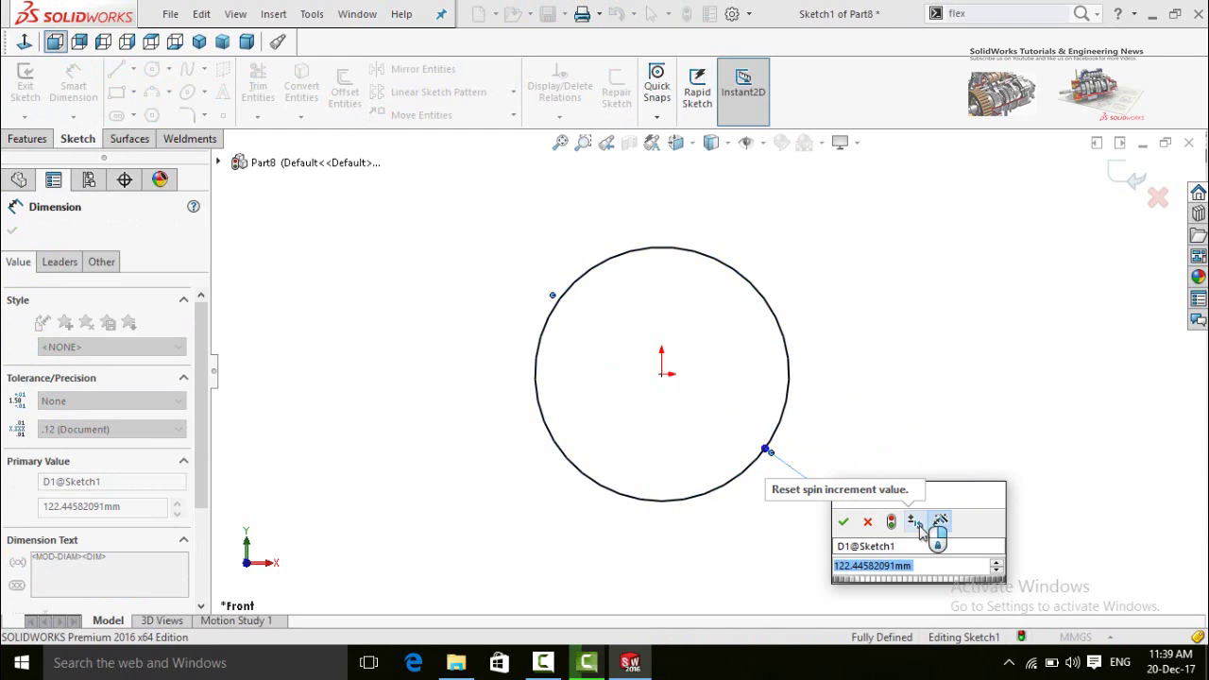
pyautogui.write('100')
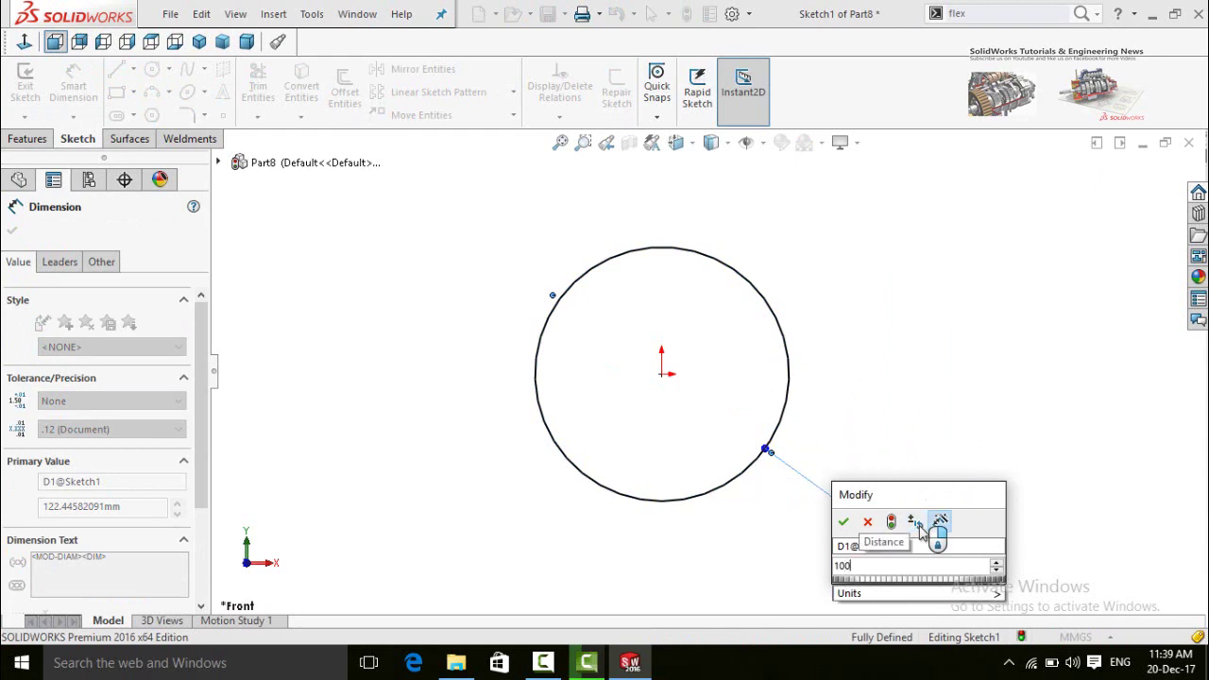
pyautogui.press('Return')
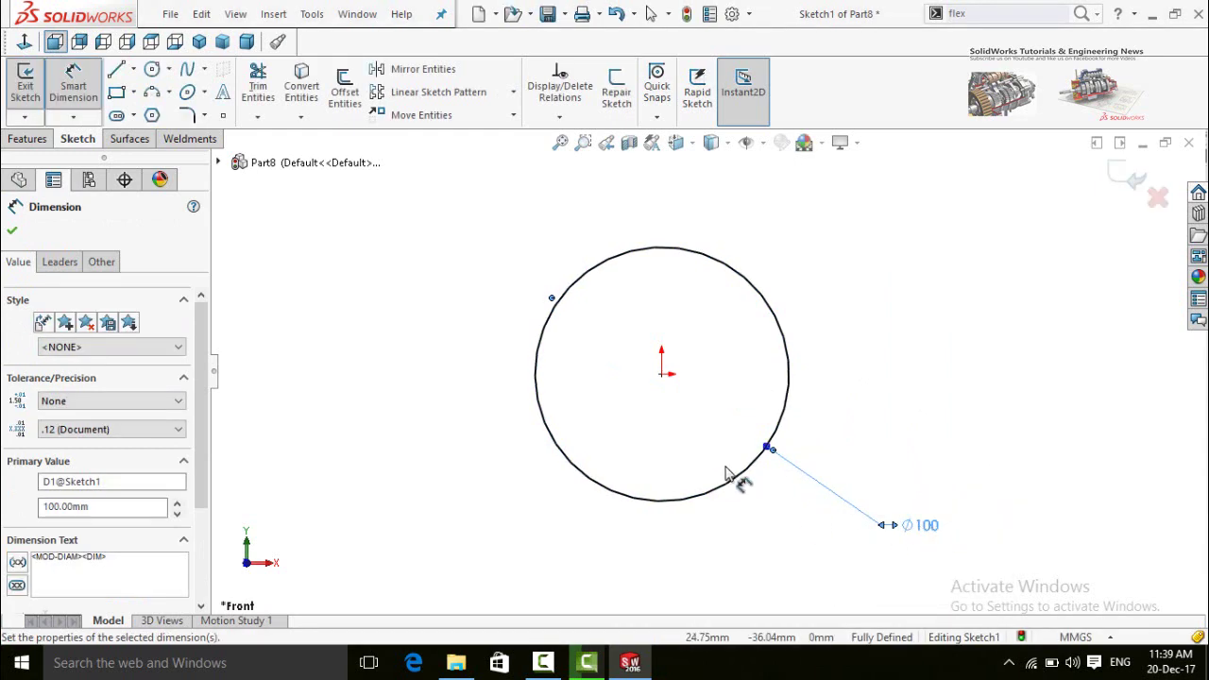
pyautogui.press('Escape')
# Start a Helix/Spiral from the circle, defined by height and pitch, with the variable pitch option
pyautogui.moveTo(540, 472); pyautogui.dragTo(461, 370, button='middle')
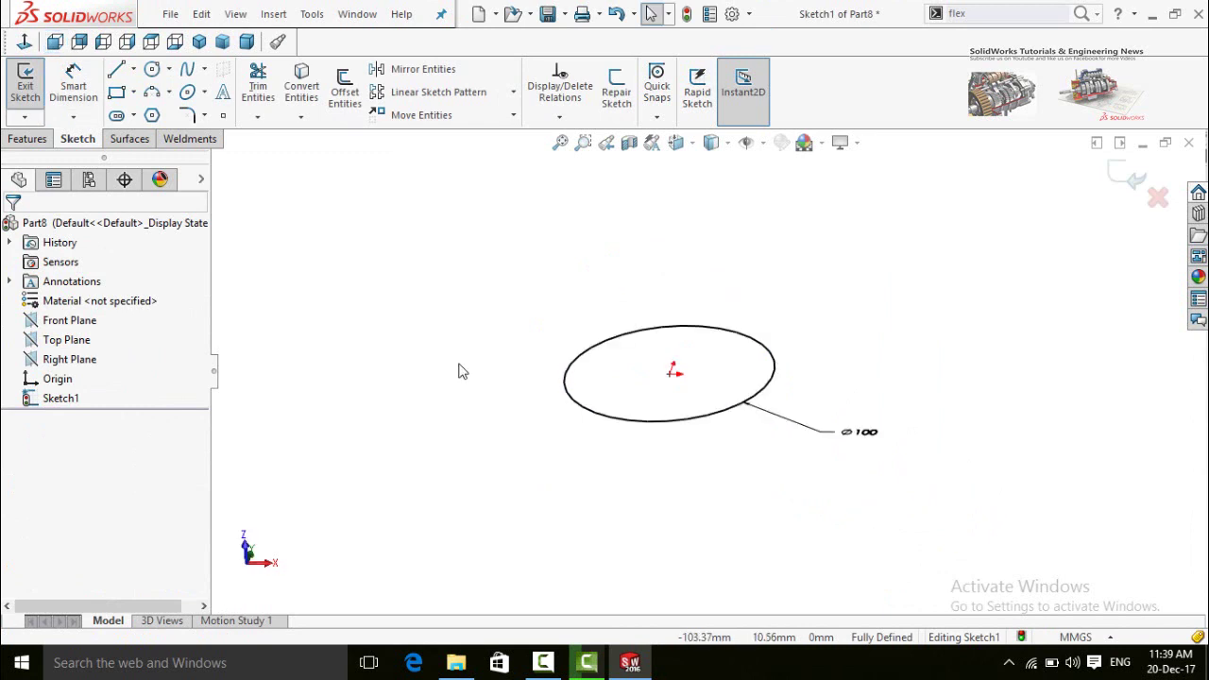
pyautogui.moveTo(477, 329)
pyautogui.mouseDown(button='middle')
pyautogui.moveTo(478, 316)
pyautogui.moveTo(472, 343)
pyautogui.moveTo(483, 326)
pyautogui.mouseUp(button='middle')
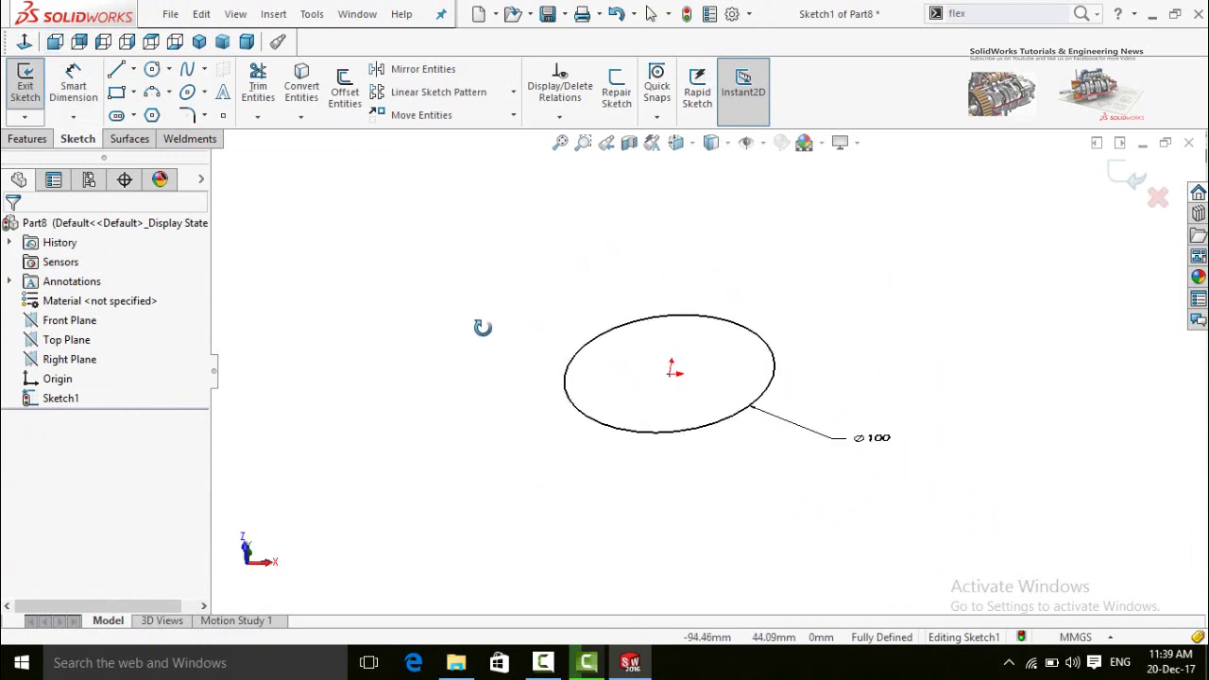
pyautogui.click(20, 142)
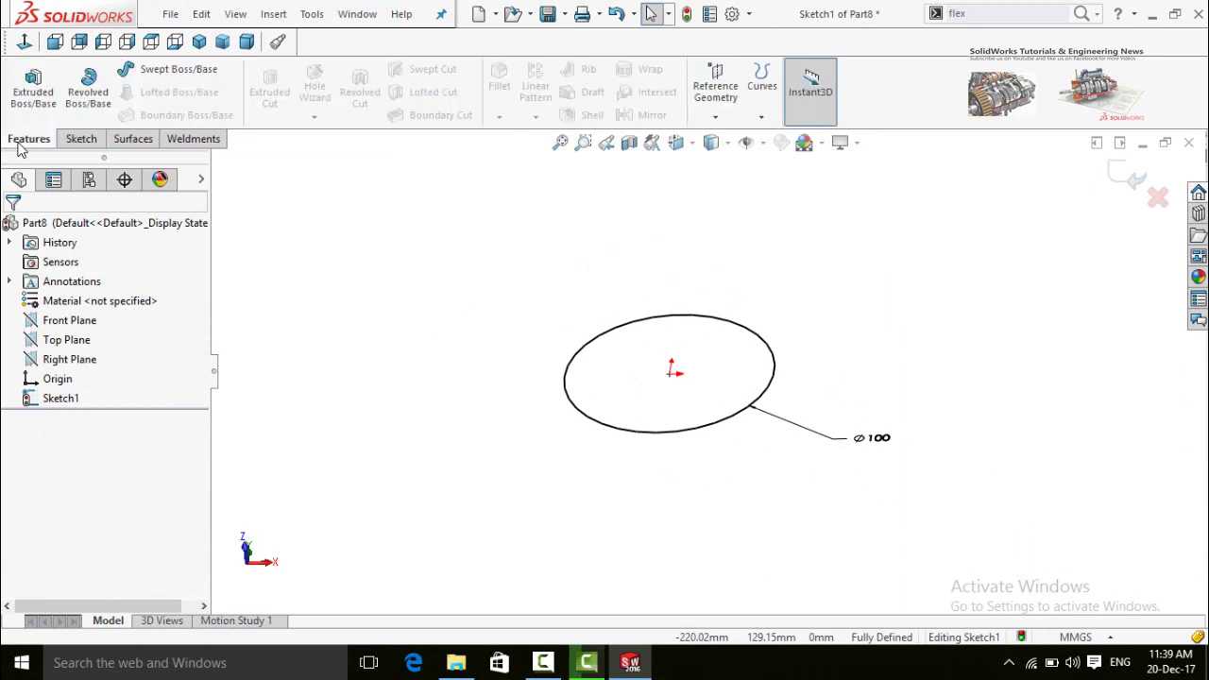
pyautogui.click(761, 116)
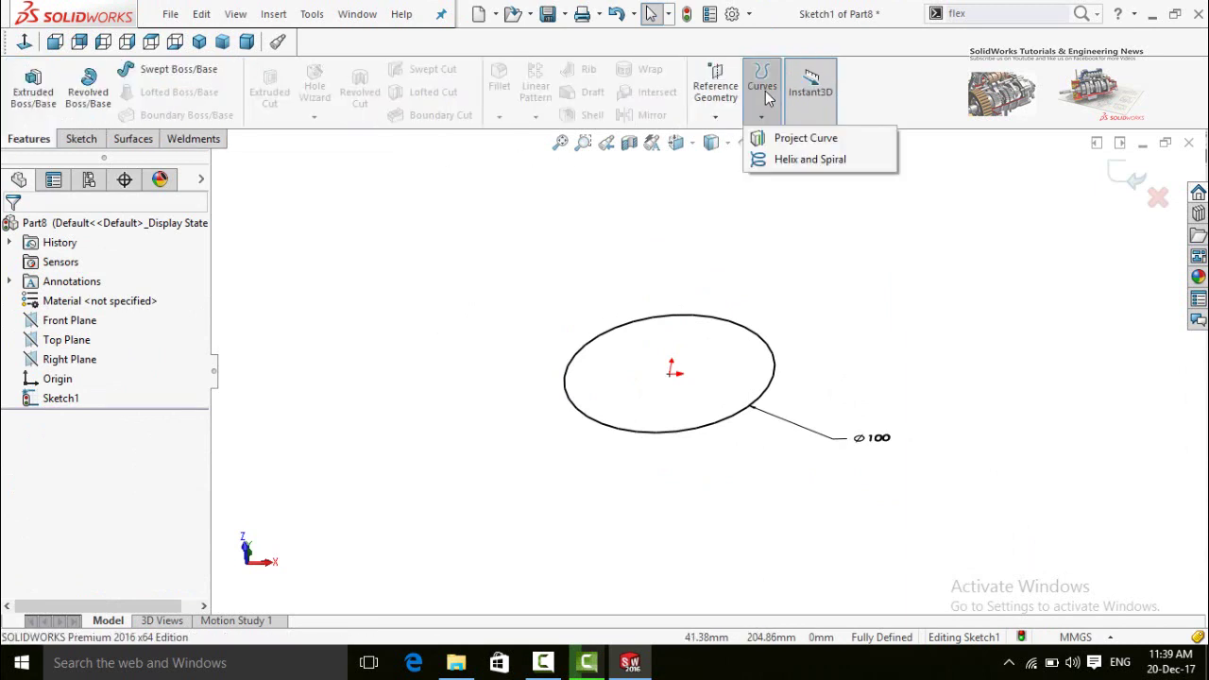
pyautogui.click(791, 160)
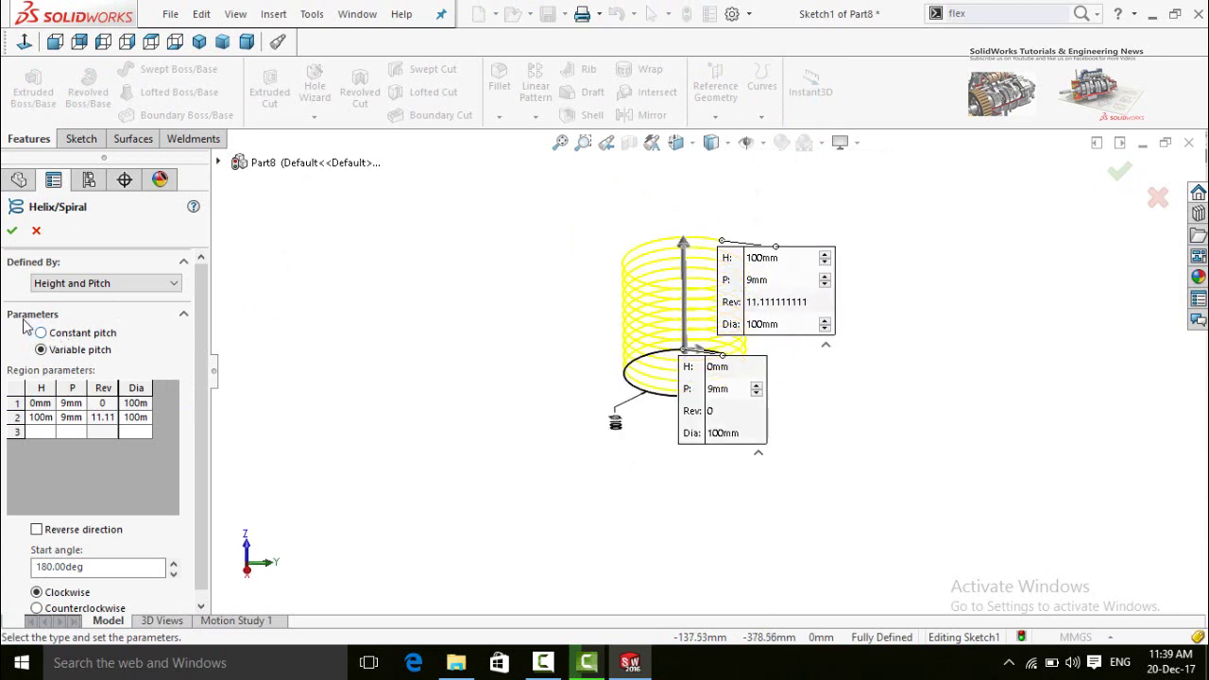
pyautogui.click(57, 335)
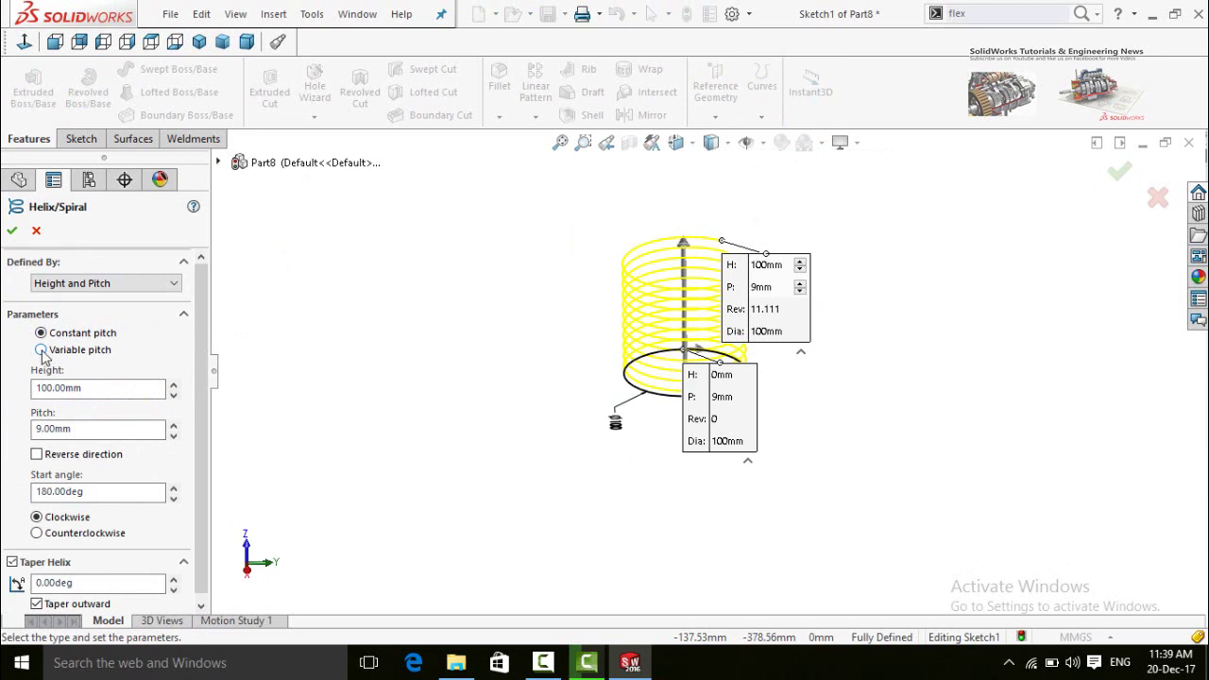
pyautogui.click(41, 351)
pyautogui.scroll(-1, 197, 393)
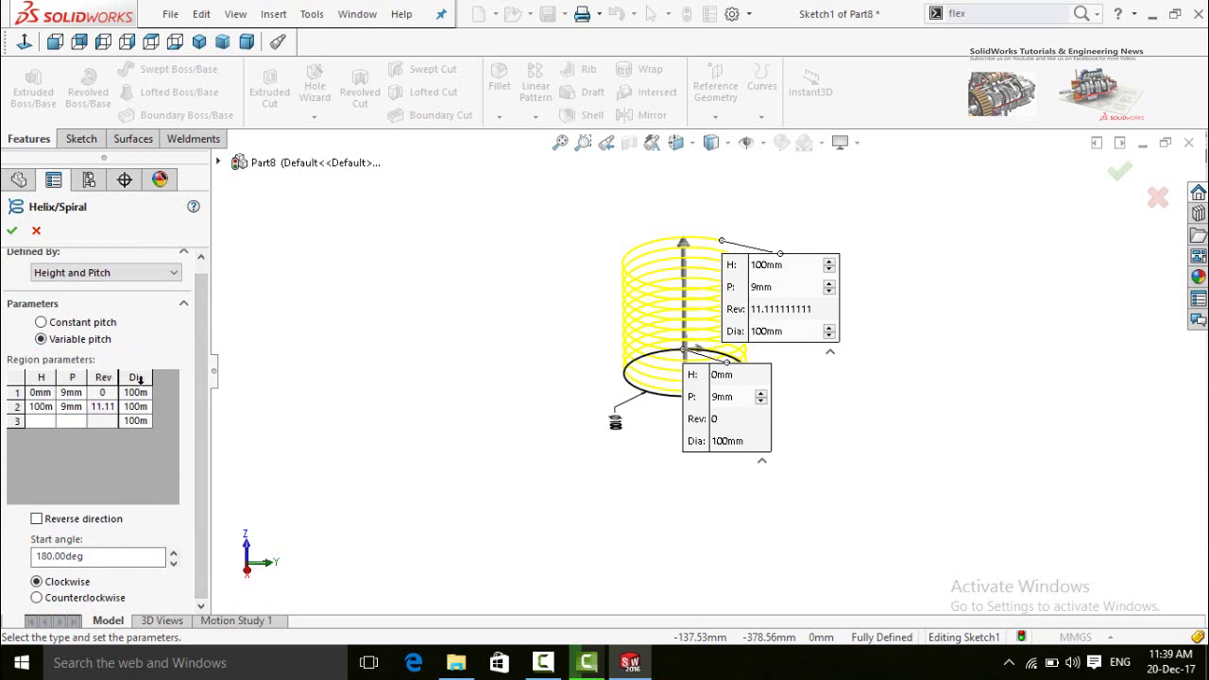
# Set the pitch of the helix's first region to 15 mm
pyautogui.click(75, 392)
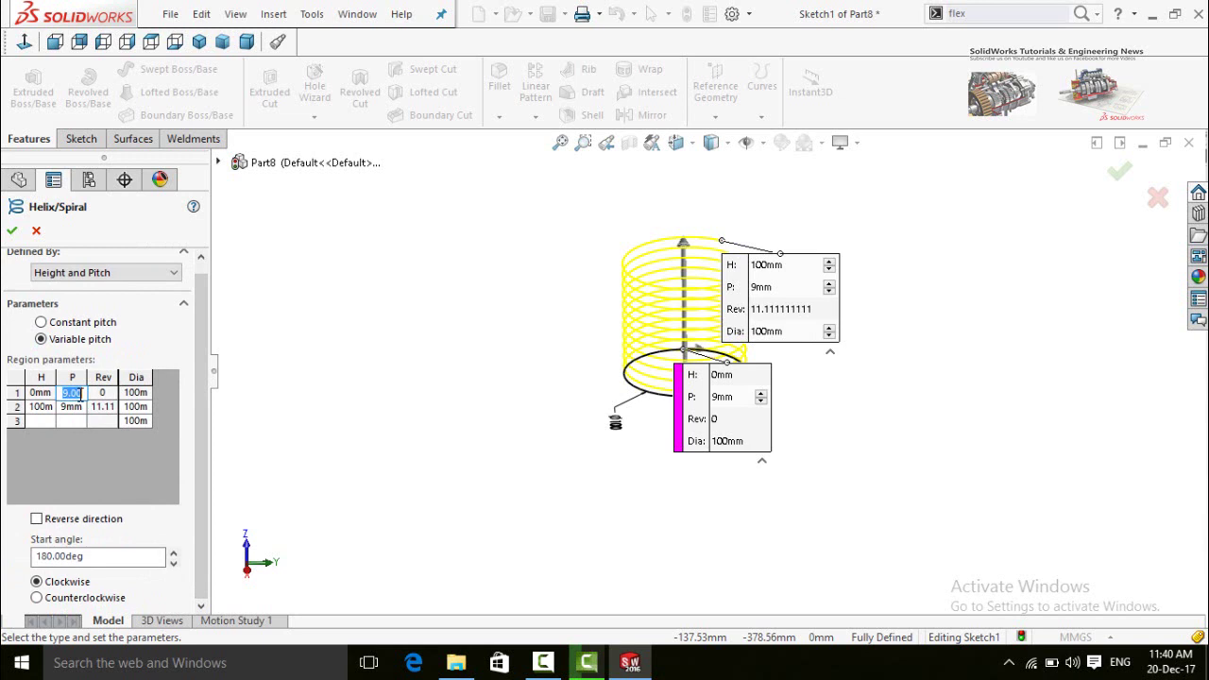
pyautogui.write('15')
pyautogui.press('Return')
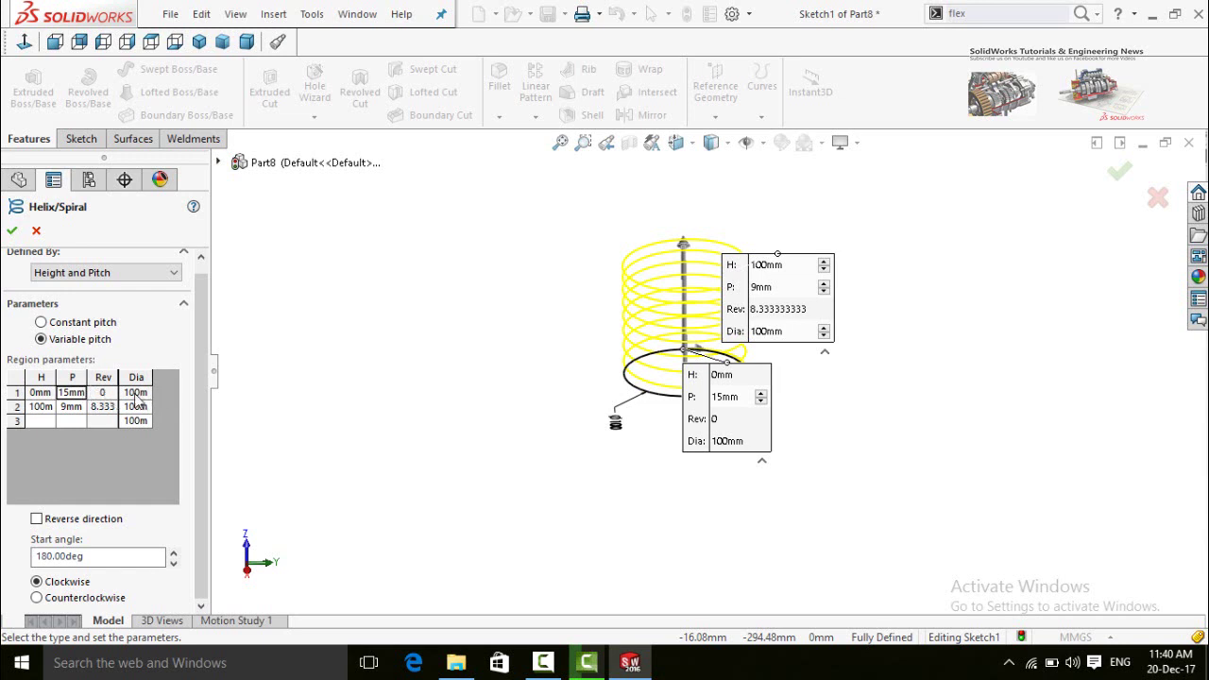
# Set the helix's second region to a height of 60 mm and a pitch of 12 mm
pyautogui.click(40, 408)
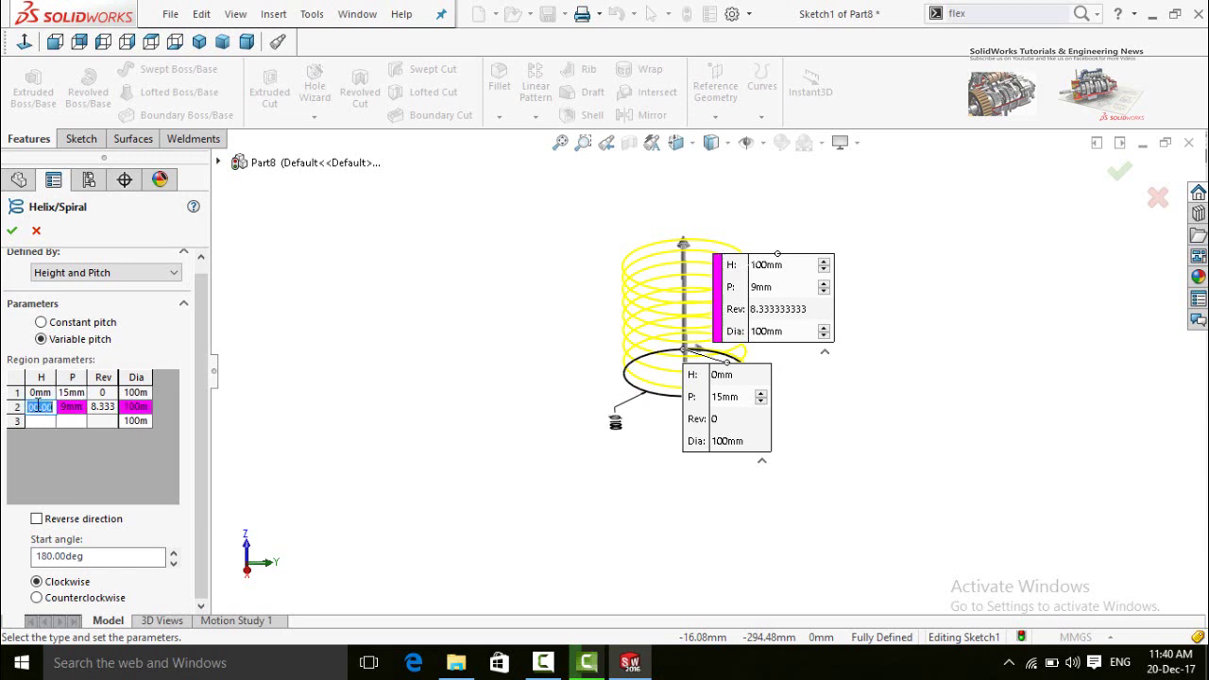
pyautogui.click(44, 407)
pyautogui.write('60')
pyautogui.press('Return')
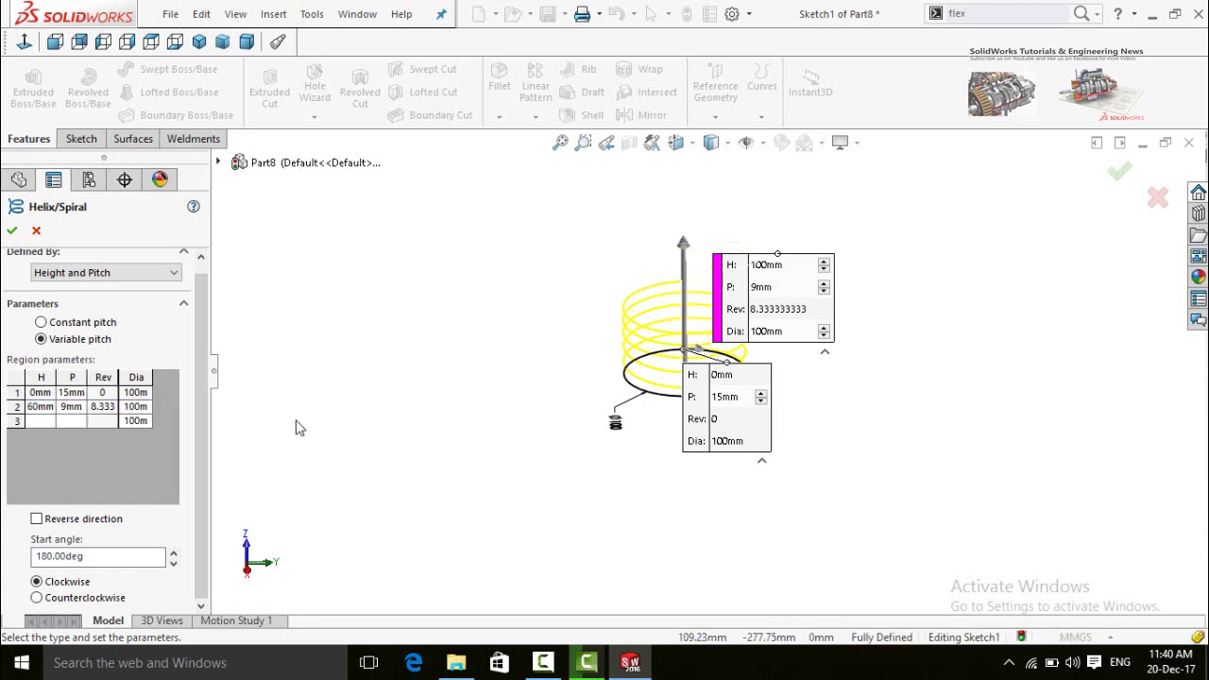
pyautogui.doubleClick(69, 409)
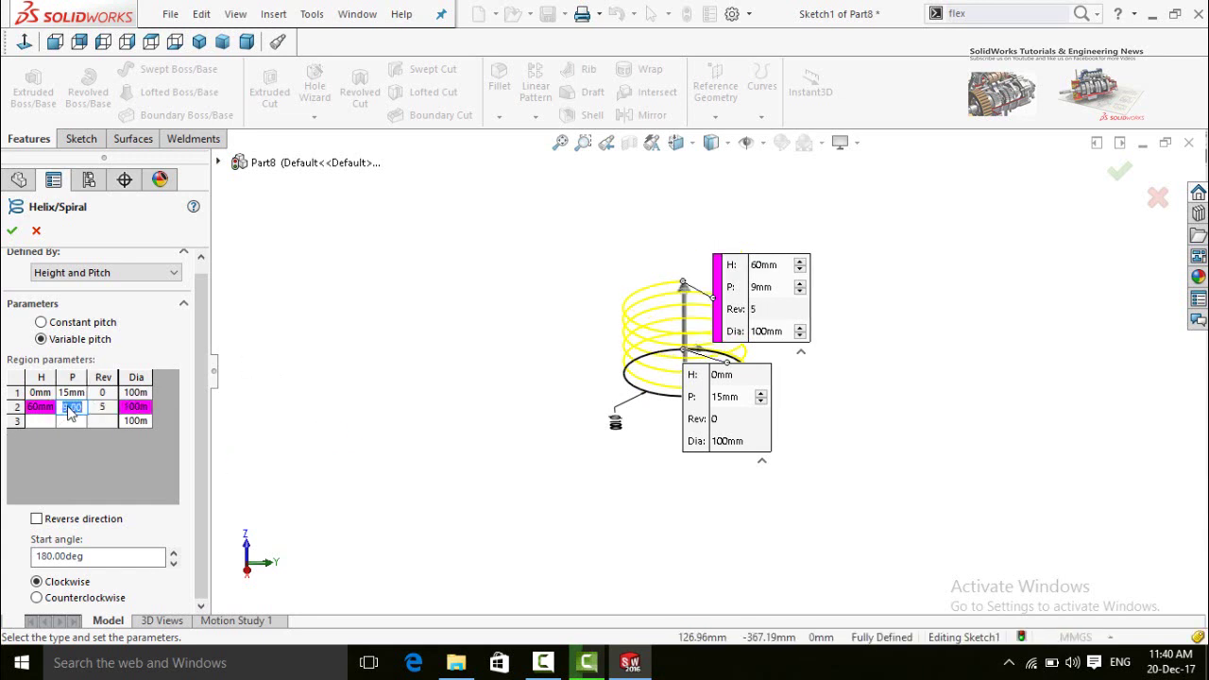
pyautogui.write('12')
pyautogui.press('Return')
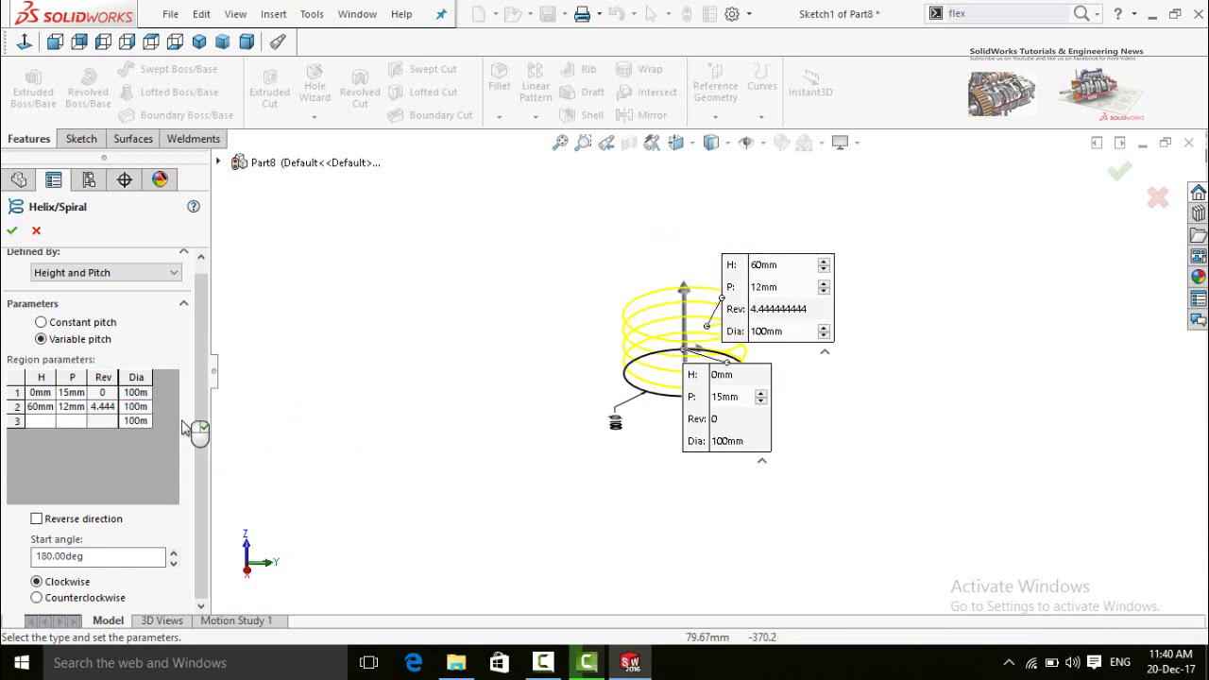
# Set the diameter of the helix's second region to 60 mm
pyautogui.doubleClick(136, 407)
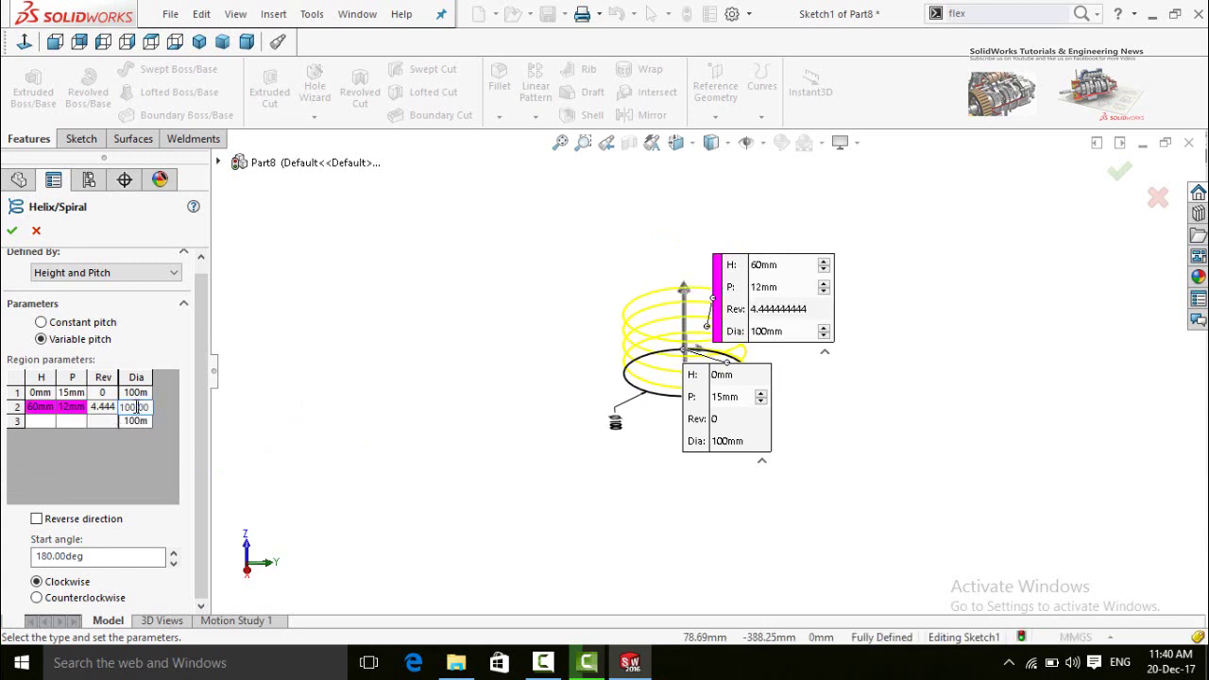
pyautogui.doubleClick(148, 407)
pyautogui.write('60')
pyautogui.click(364, 430)
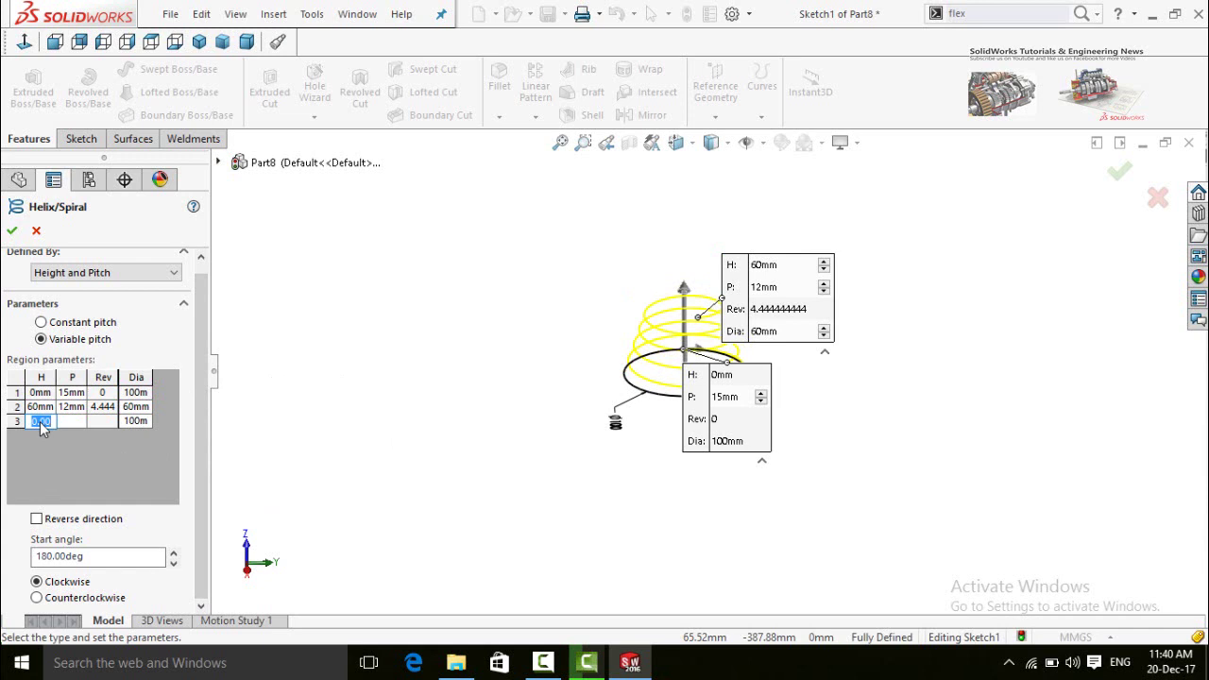
# Define the helix's third region with a height of 100 mm, a pitch of 8 mm and a diameter of 20 mm
pyautogui.press('Return')
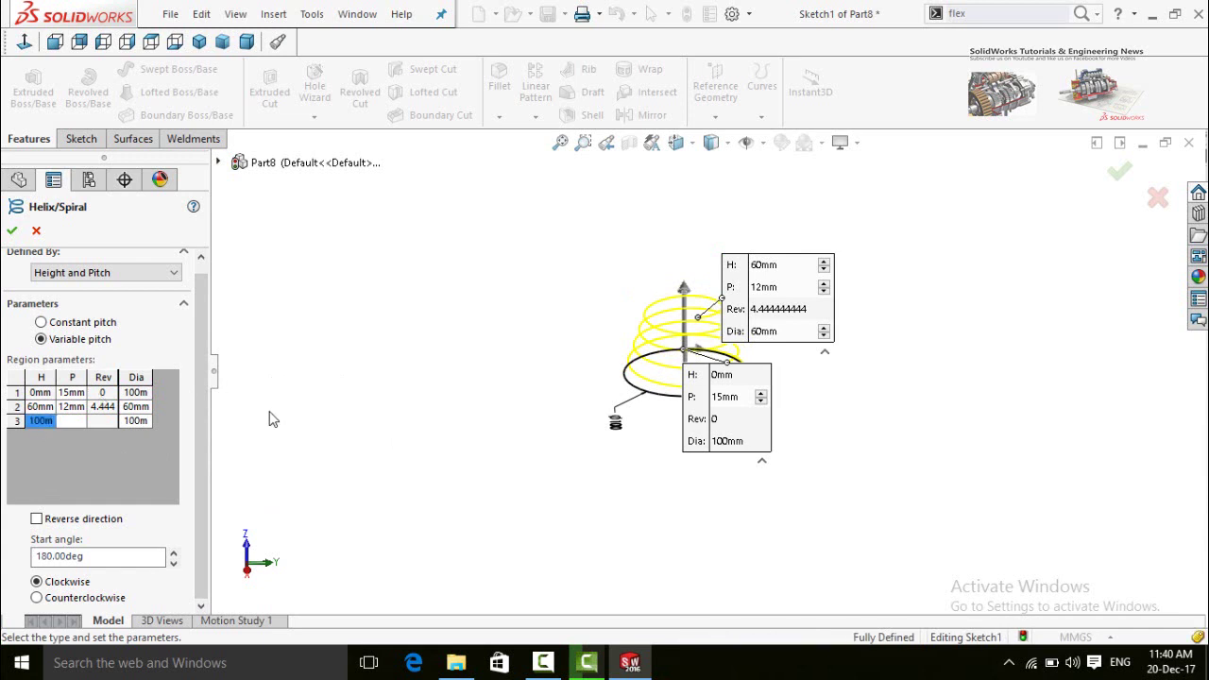
pyautogui.click(78, 418)
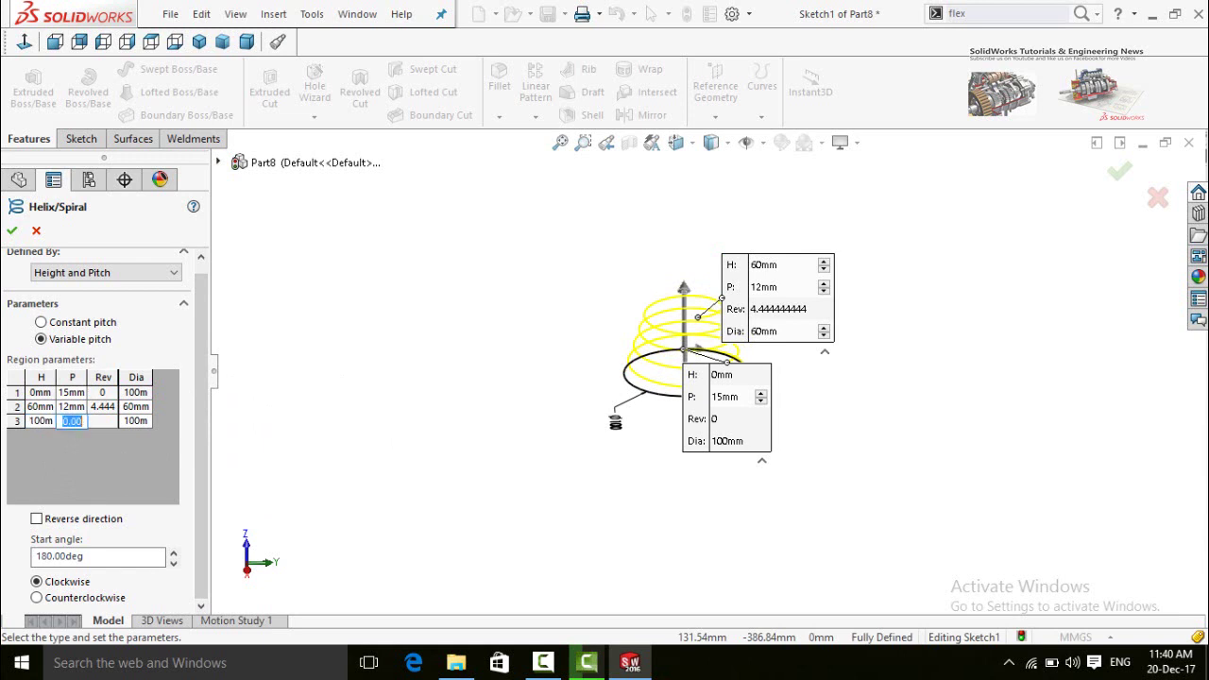
pyautogui.write('8')
pyautogui.press('Return')
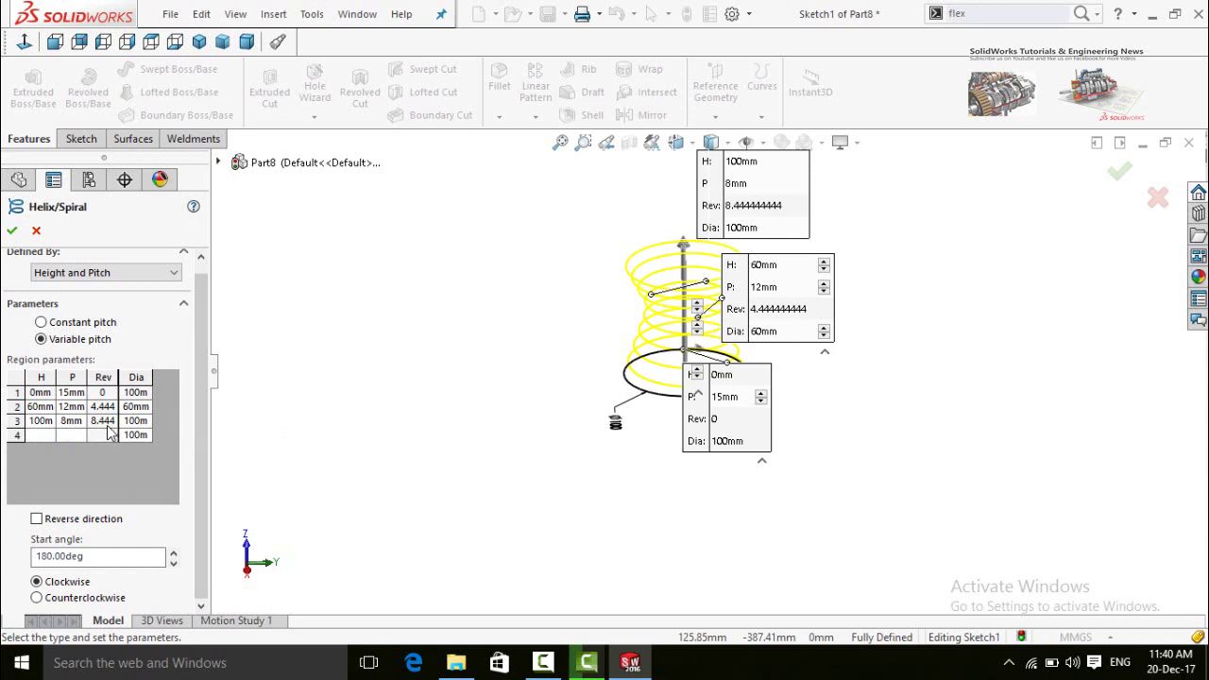
pyautogui.click(135, 421)
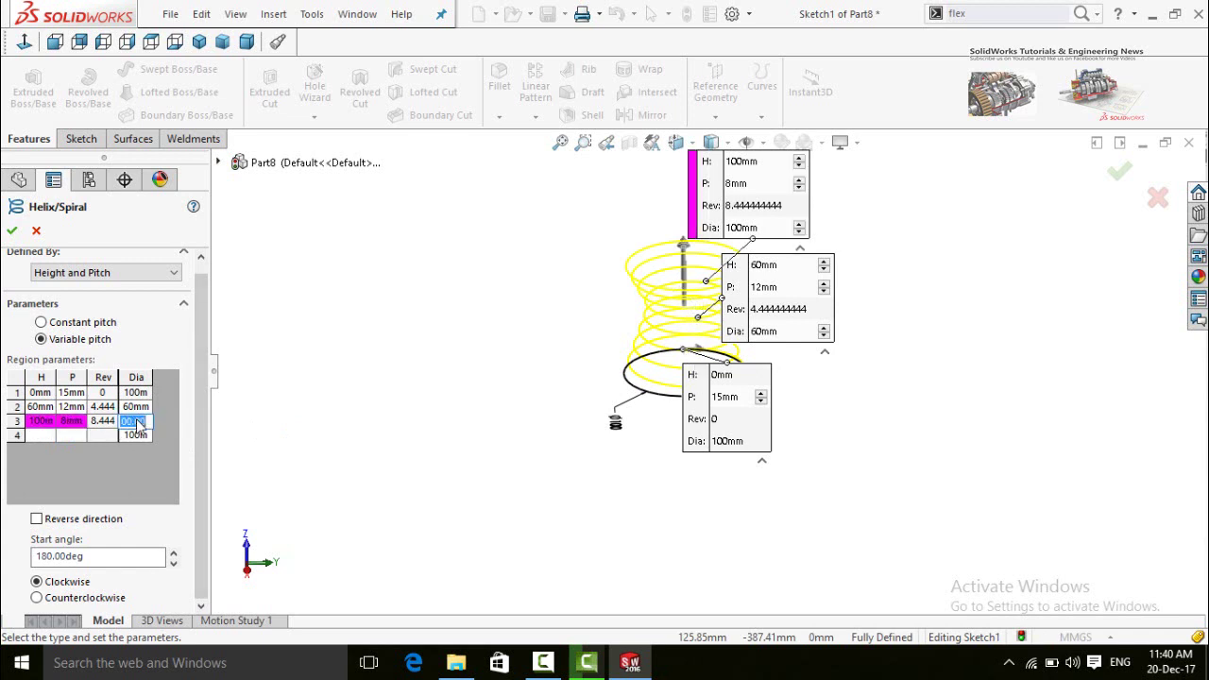
pyautogui.write('20')
pyautogui.press('Return')
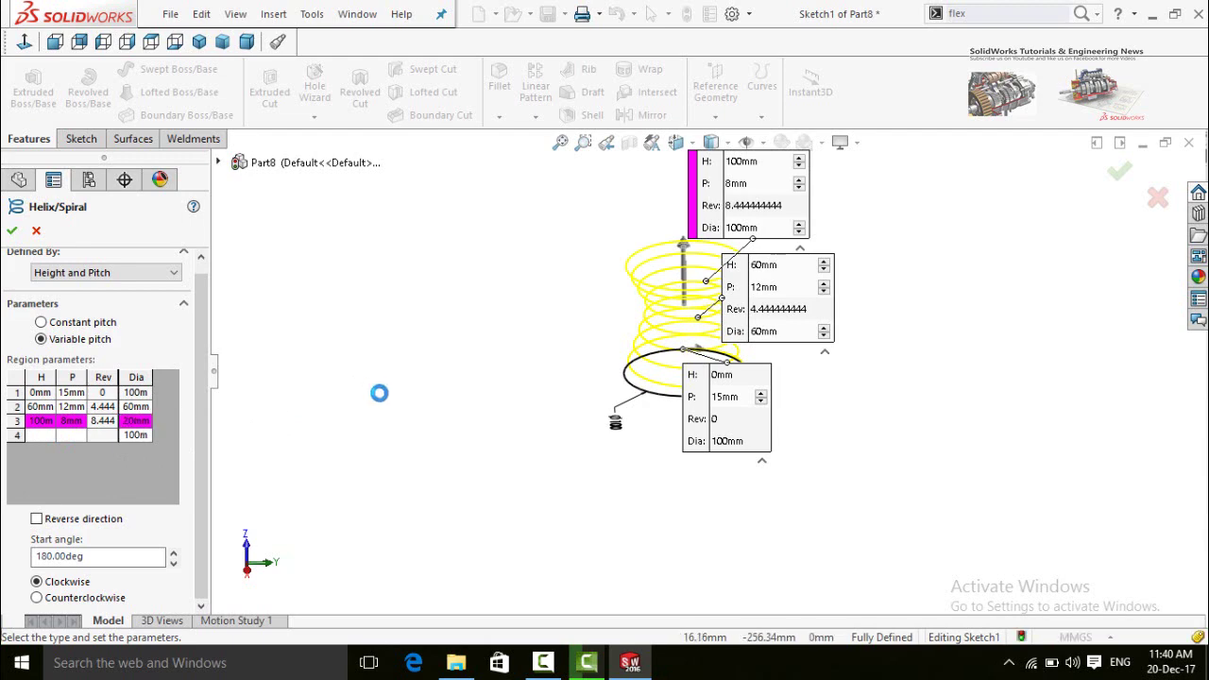
# Spread the three region callouts away from the helix preview so the coil shape can be inspected
pyautogui.moveTo(459, 305); pyautogui.dragTo(789, 236, button='middle')
pyautogui.moveTo(789, 236); pyautogui.dragTo(511, 229)
pyautogui.moveTo(845, 360); pyautogui.dragTo(1013, 395)
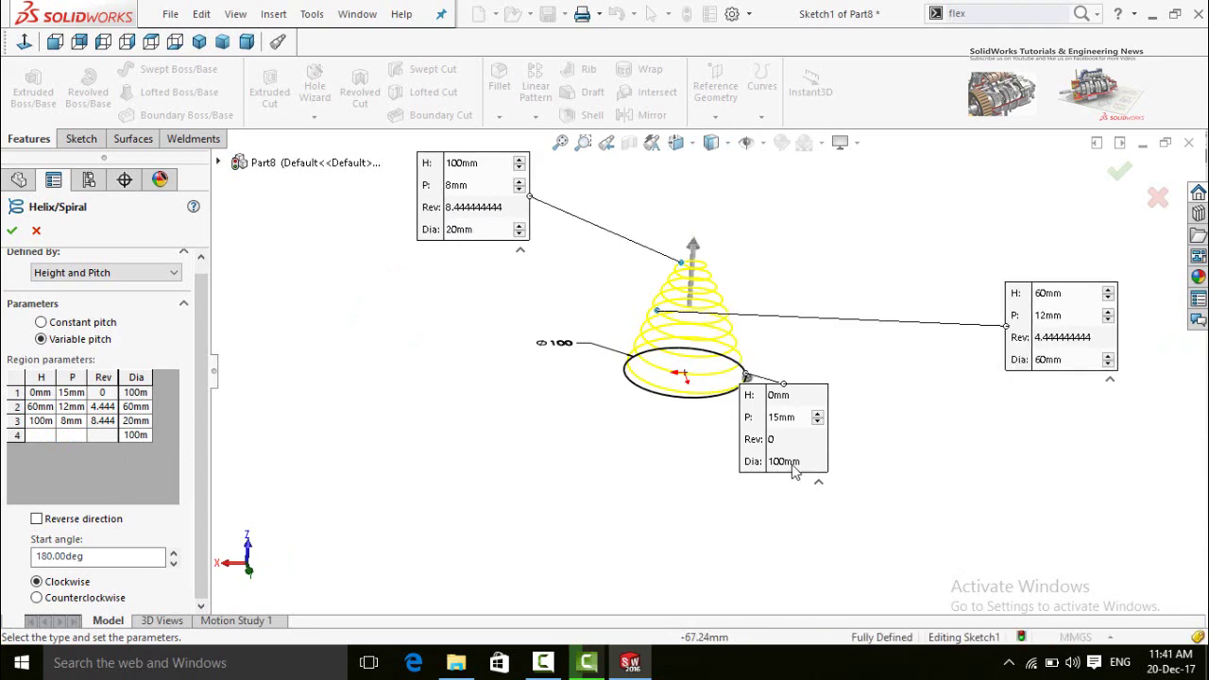
pyautogui.moveTo(792, 466); pyautogui.dragTo(943, 515)
pyautogui.moveTo(654, 432)
pyautogui.mouseDown(button='middle')
pyautogui.moveTo(657, 374)
pyautogui.moveTo(691, 337)
pyautogui.moveTo(721, 369)
pyautogui.moveTo(640, 399)
pyautogui.moveTo(666, 419)
pyautogui.mouseUp(button='middle')
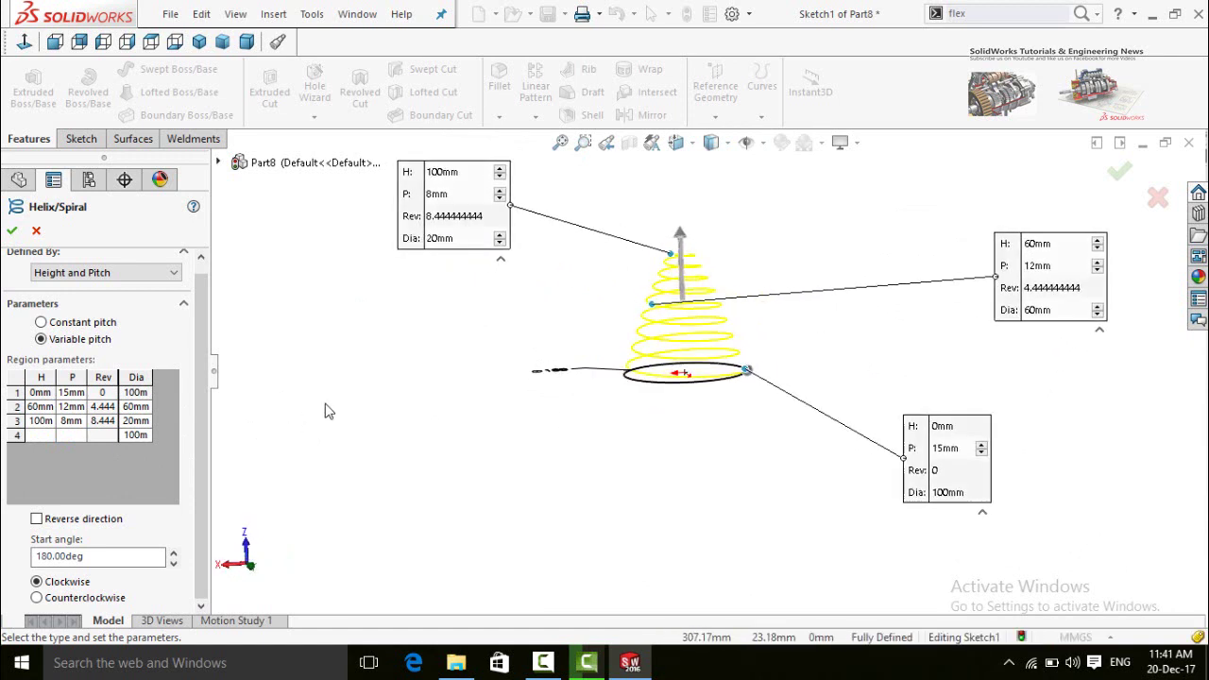
# Set the height of the helix's second region to 40 mm and of its third region to 60 mm
pyautogui.click(36, 406)
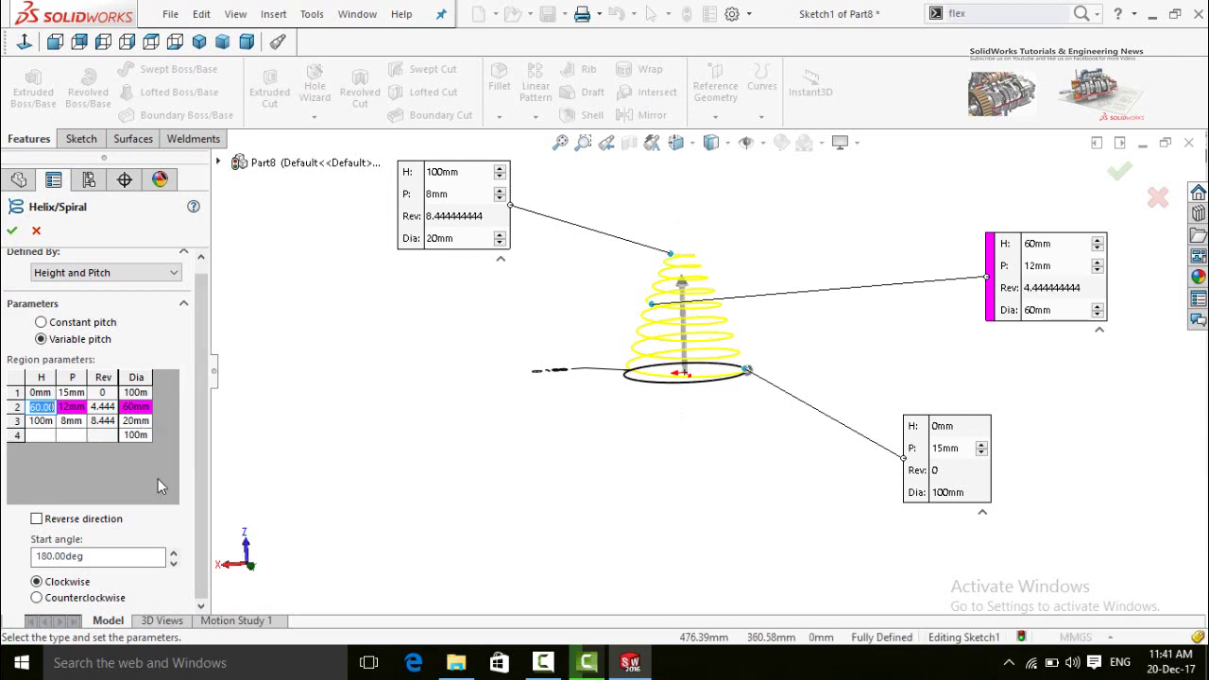
pyautogui.write('40')
pyautogui.click(413, 487)
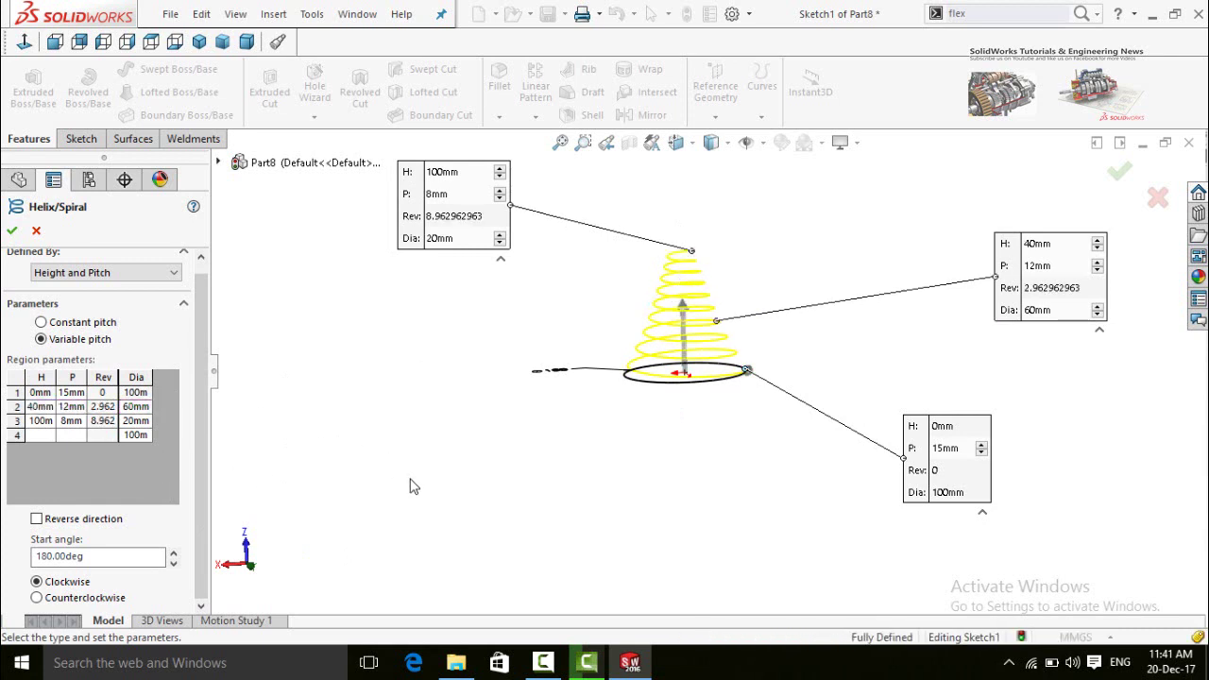
pyautogui.click(43, 421)
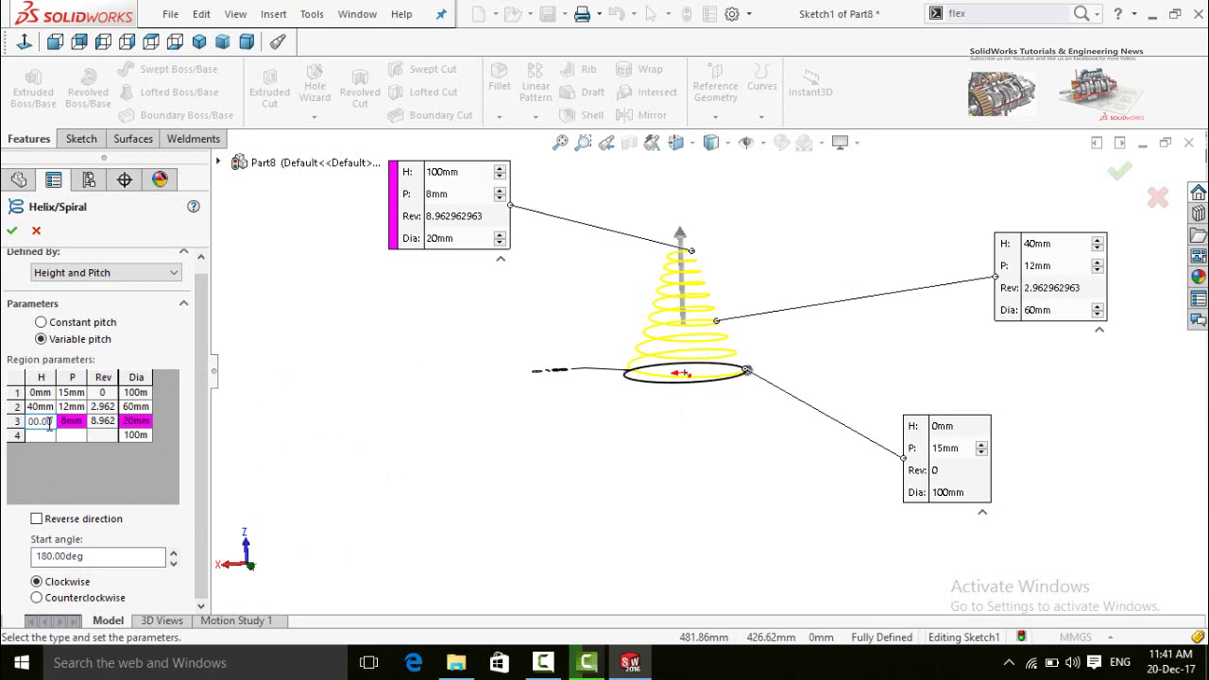
pyautogui.doubleClick(49, 423)
pyautogui.write('60')
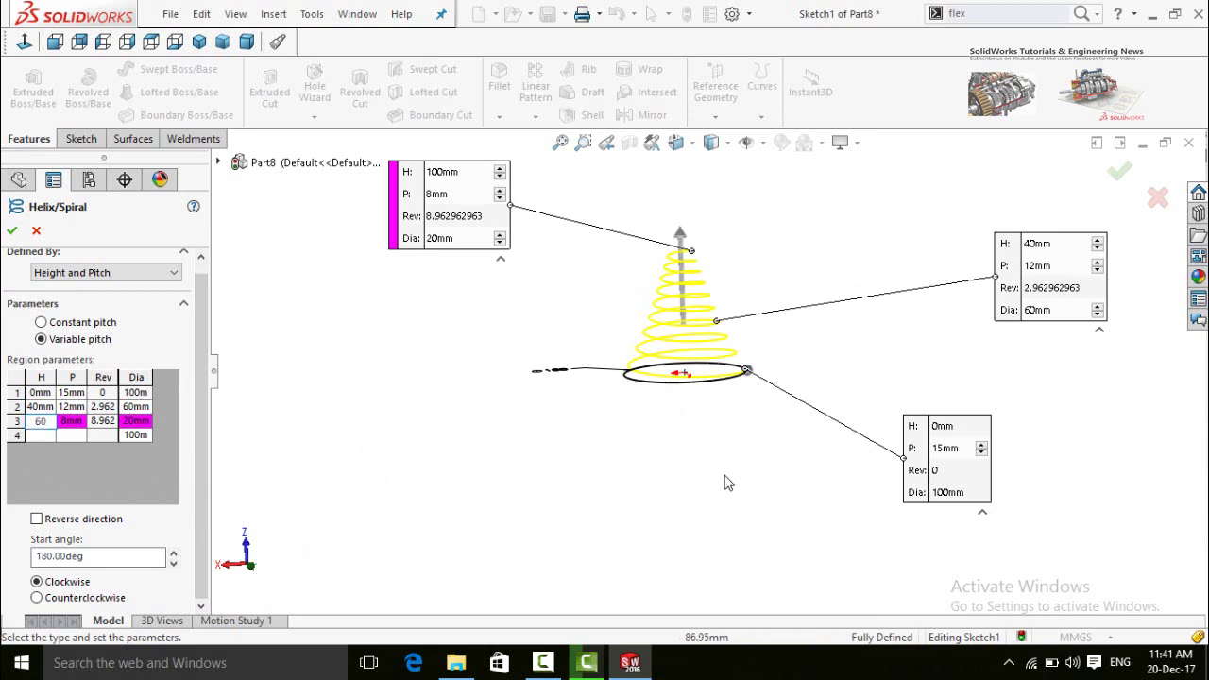
pyautogui.press('Return')
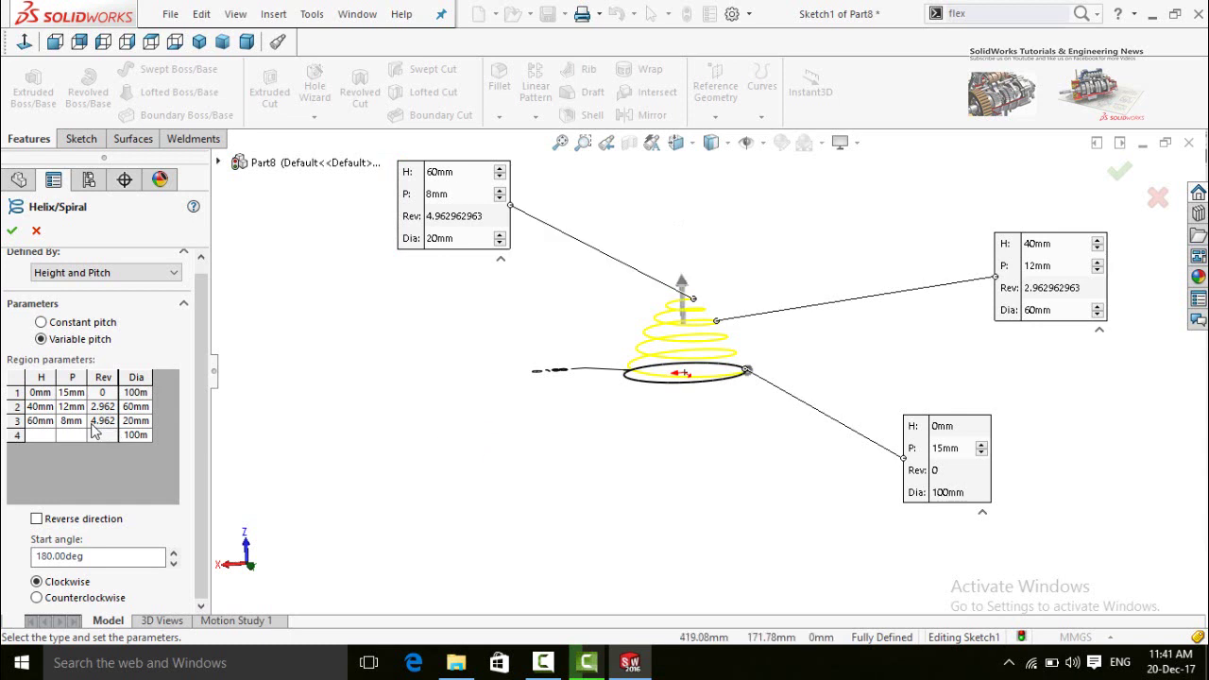
# Set the height of the helix's second region to 30 mm and of its third region to 50 mm, and create the helix
pyautogui.click(53, 406)
pyautogui.doubleClick(51, 406)
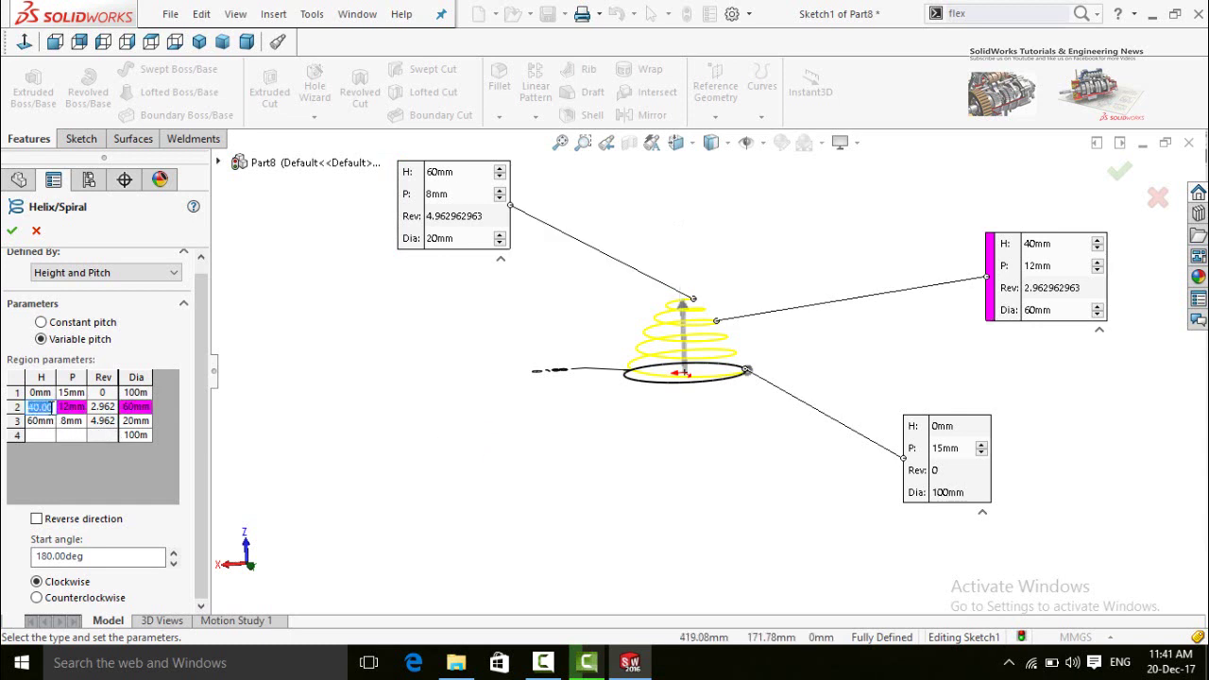
pyautogui.write('30')
pyautogui.click(330, 437)
pyautogui.click(41, 420)
pyautogui.doubleClick(47, 422)
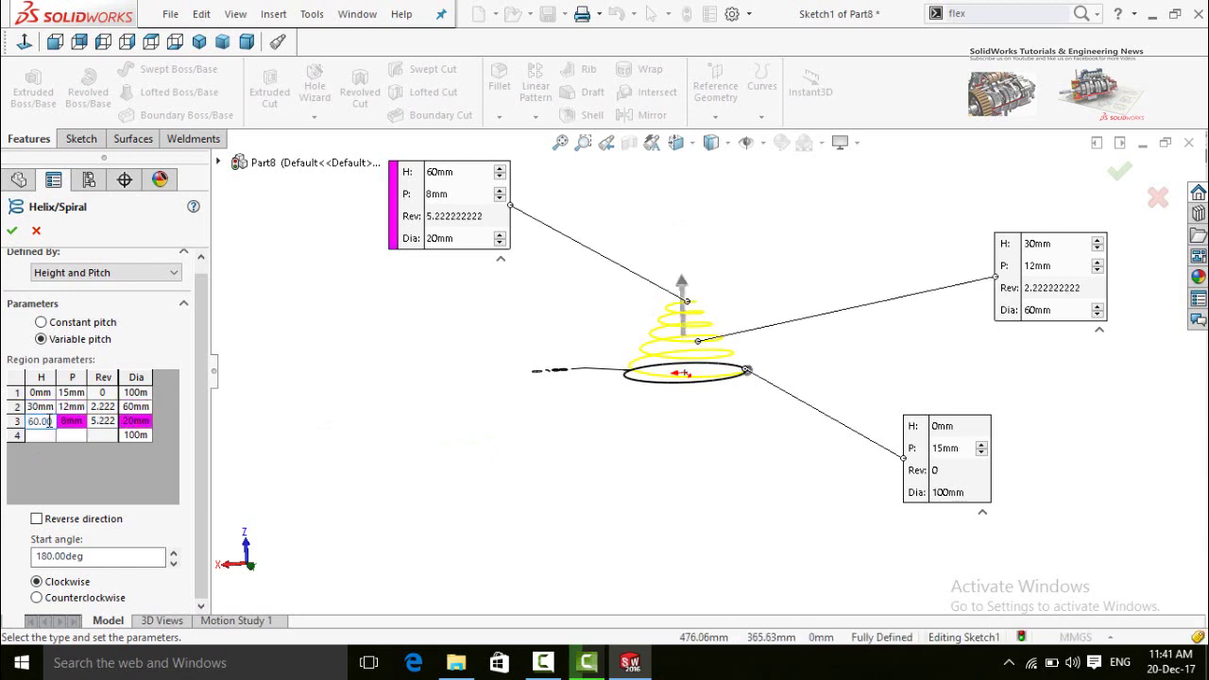
pyautogui.write('50')
pyautogui.click(325, 443)
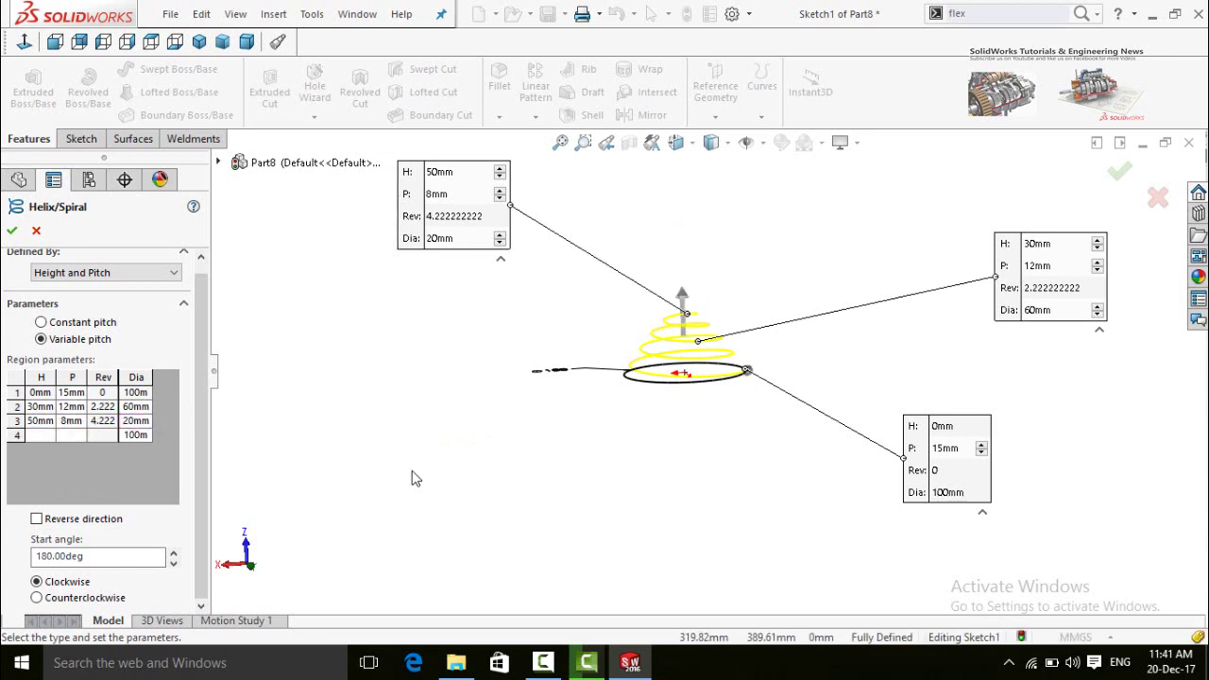
pyautogui.moveTo(410, 480); pyautogui.dragTo(210, 420, button='middle')
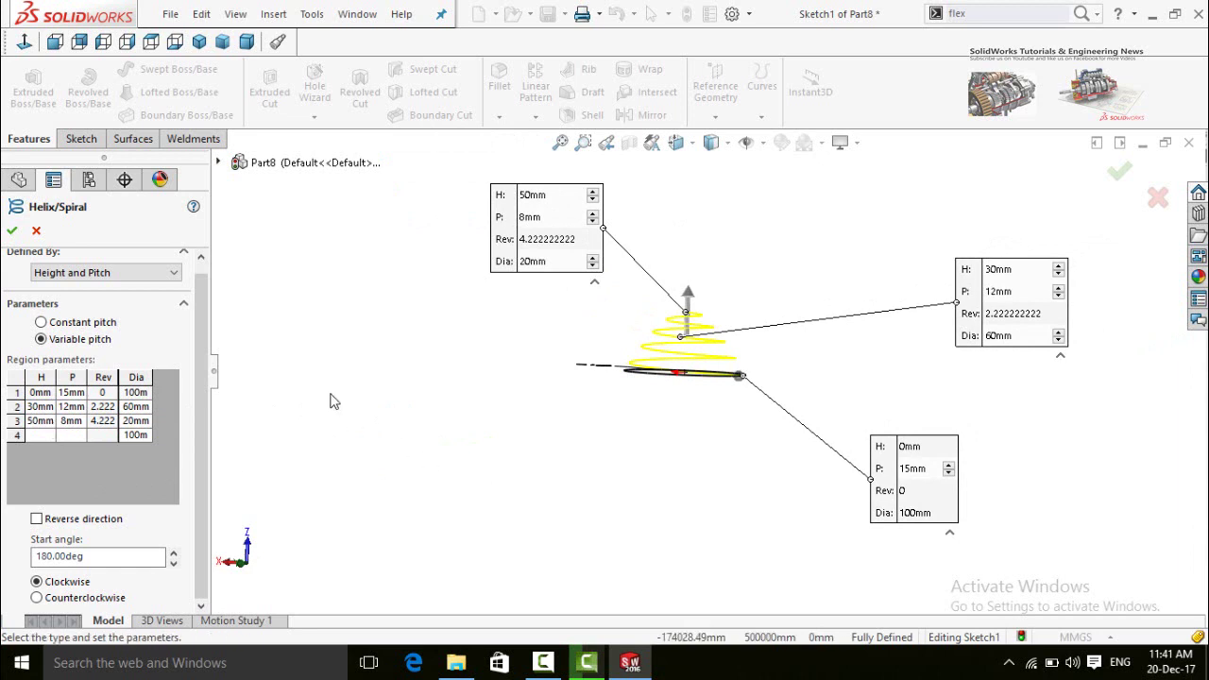
pyautogui.click(11, 230)
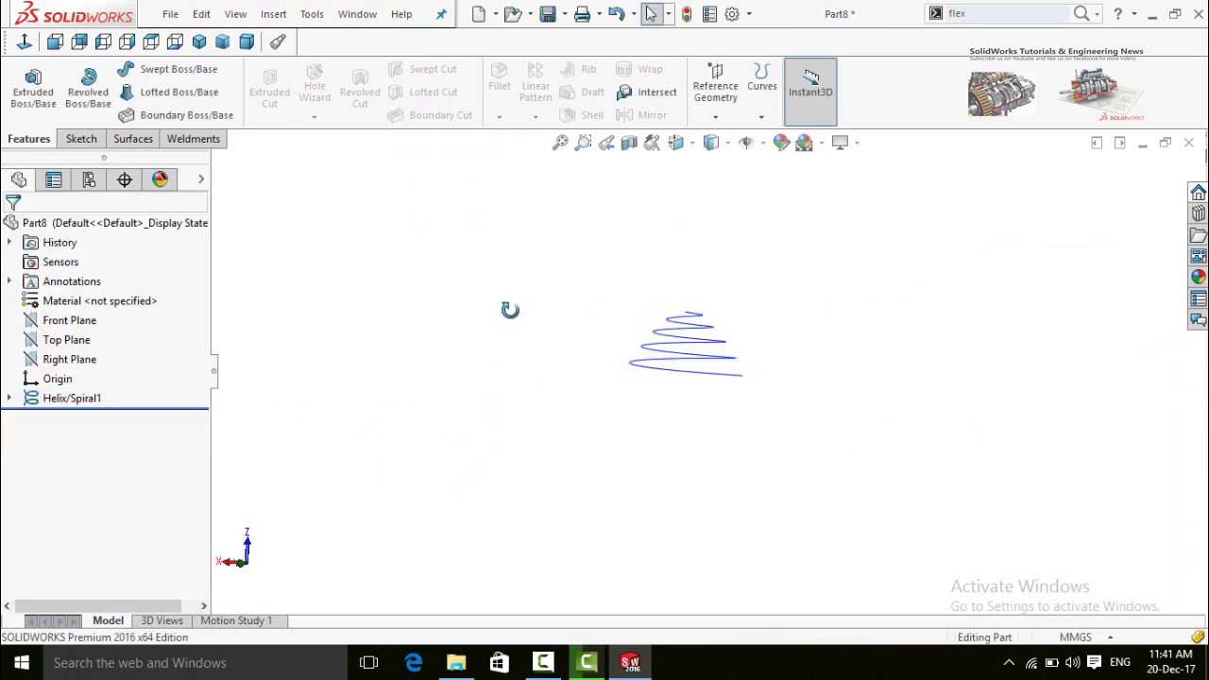
# Create a reference plane coincident with the endpoint of the helix's widest coil and perpendicular to the helix curve
pyautogui.moveTo(510, 310); pyautogui.dragTo(481, 302, button='middle')
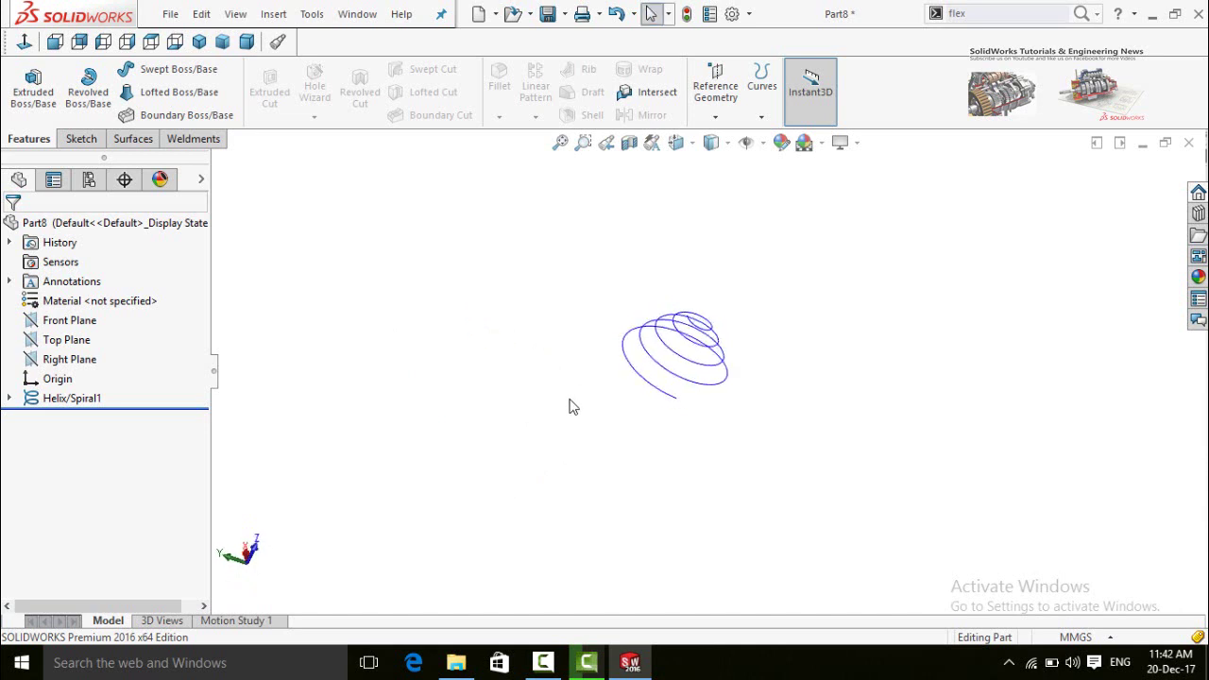
pyautogui.moveTo(630, 421); pyautogui.dragTo(450, 342, button='middle')
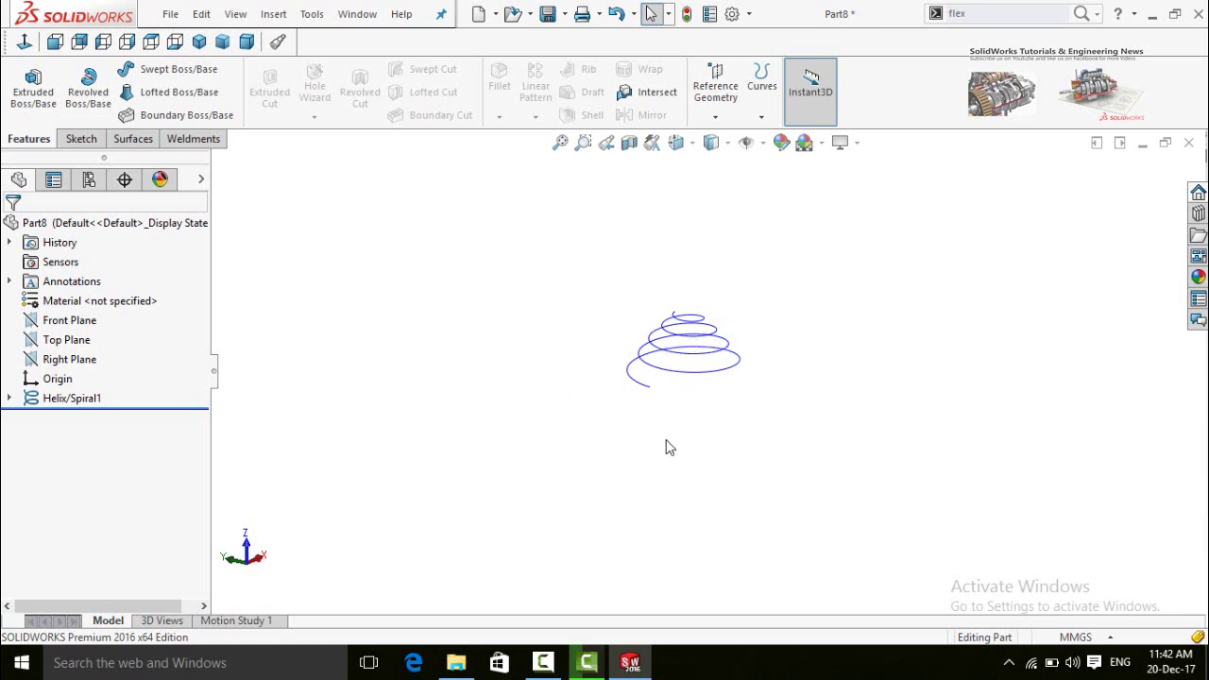
pyautogui.scroll(-5, 663, 385)
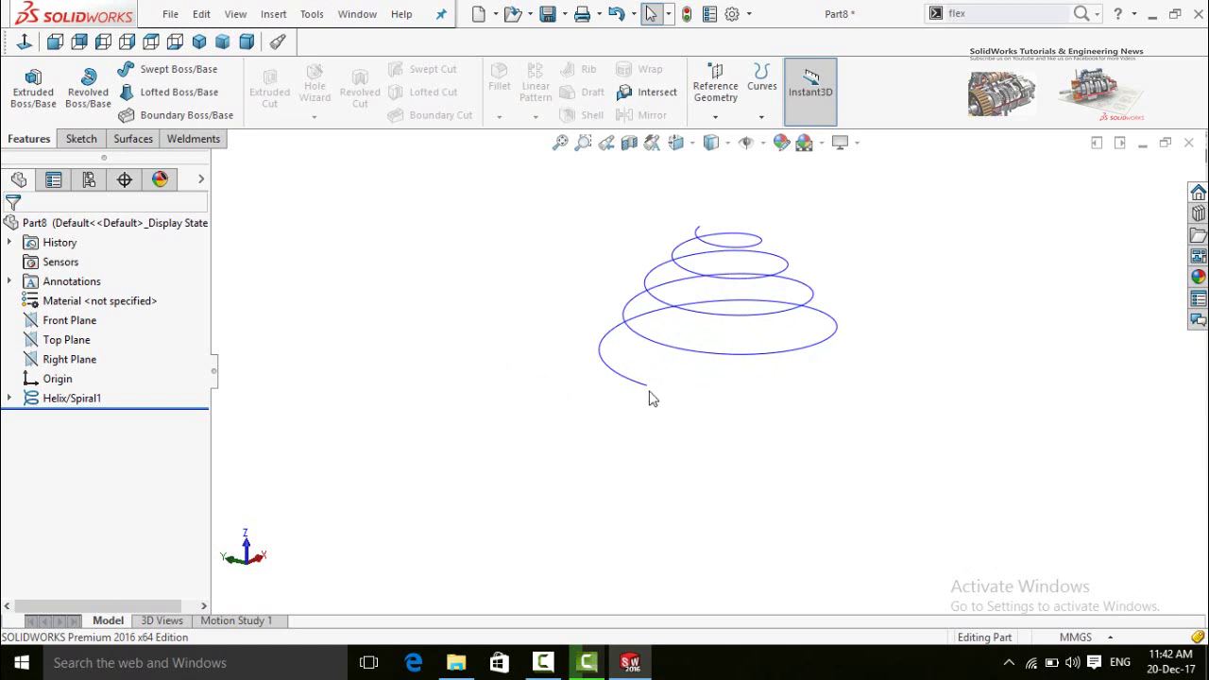
pyautogui.scroll(1, 717, 397)
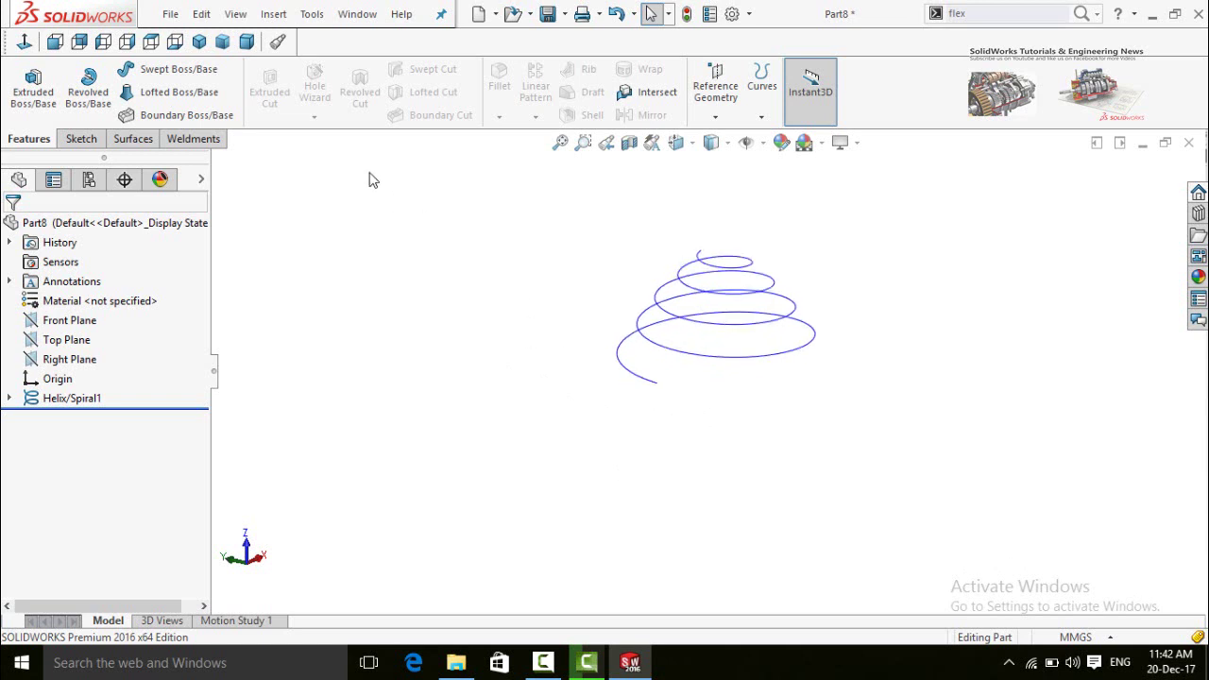
pyautogui.click(715, 98)
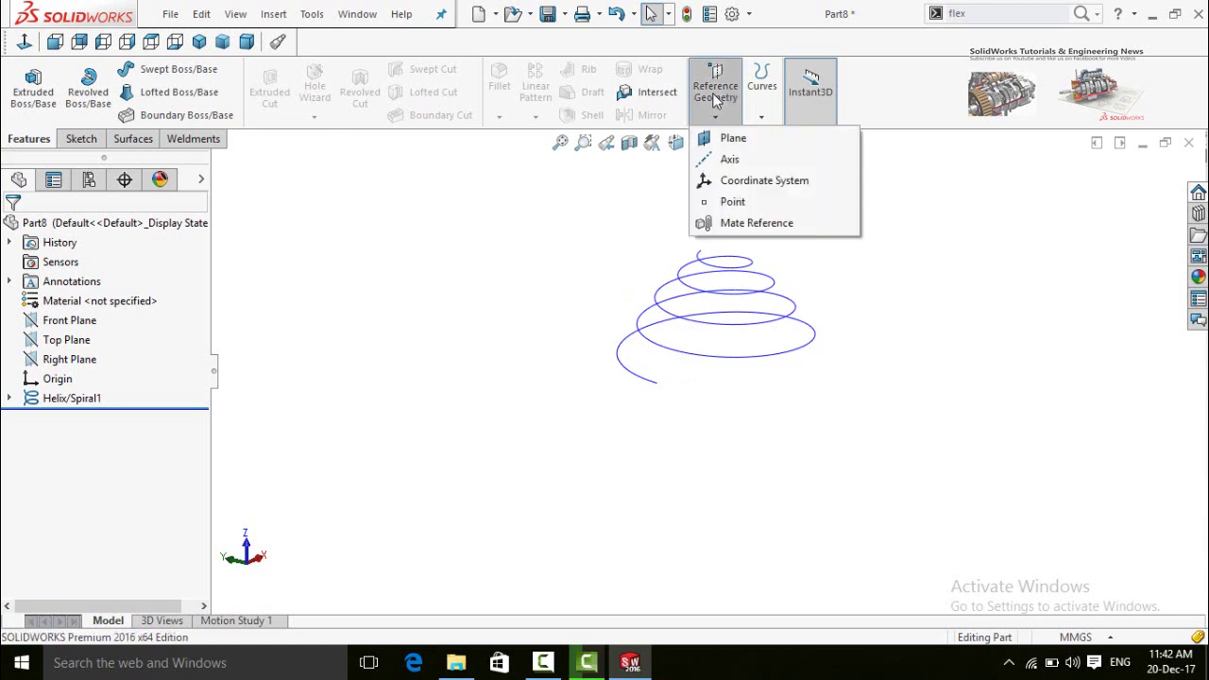
pyautogui.click(735, 140)
pyautogui.scroll(-2, 671, 393)
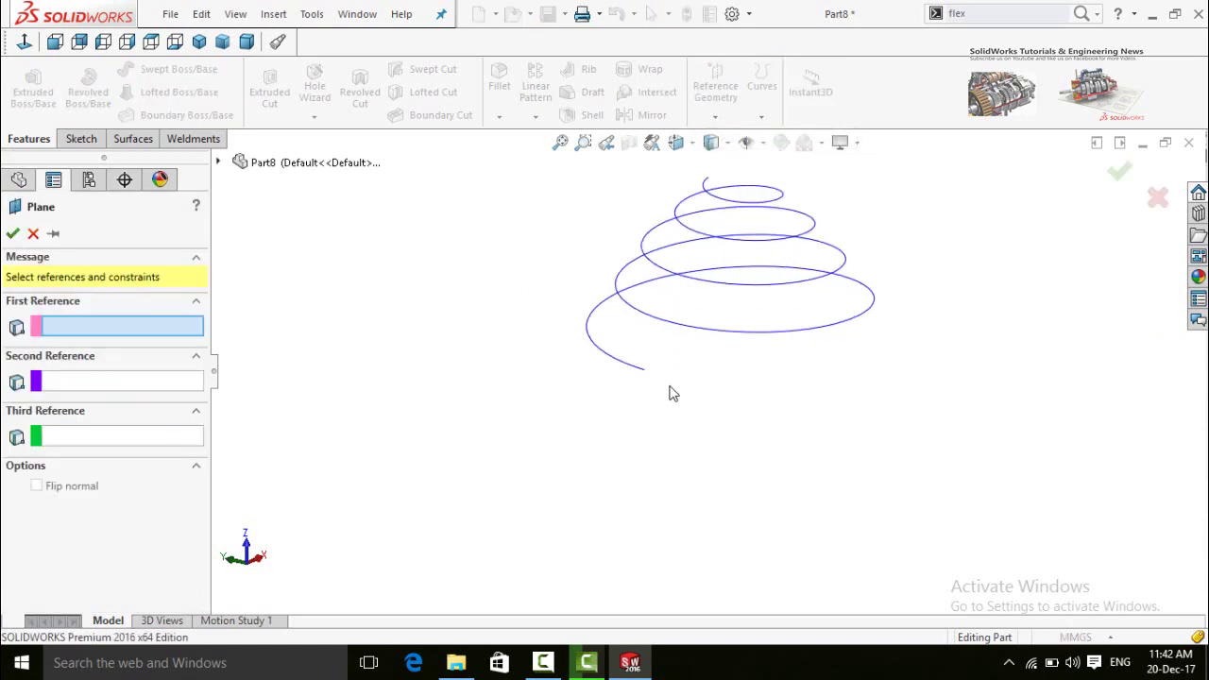
pyautogui.click(644, 370)
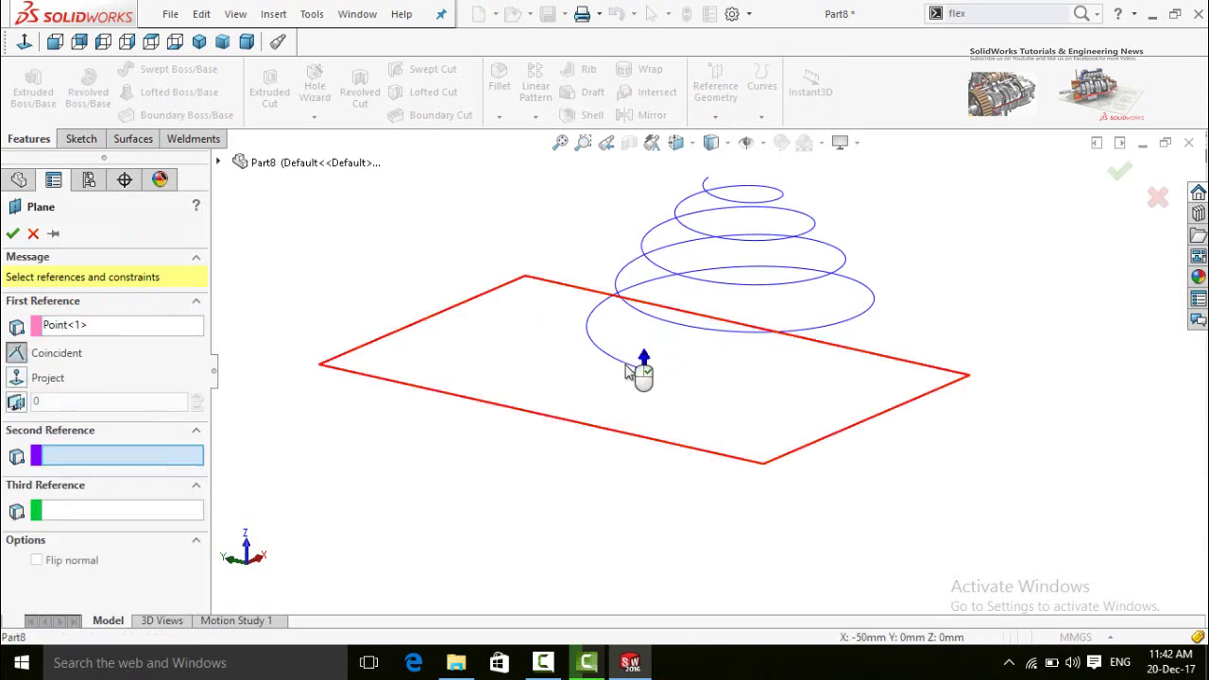
pyautogui.click(629, 363)
pyautogui.scroll(2, 680, 416)
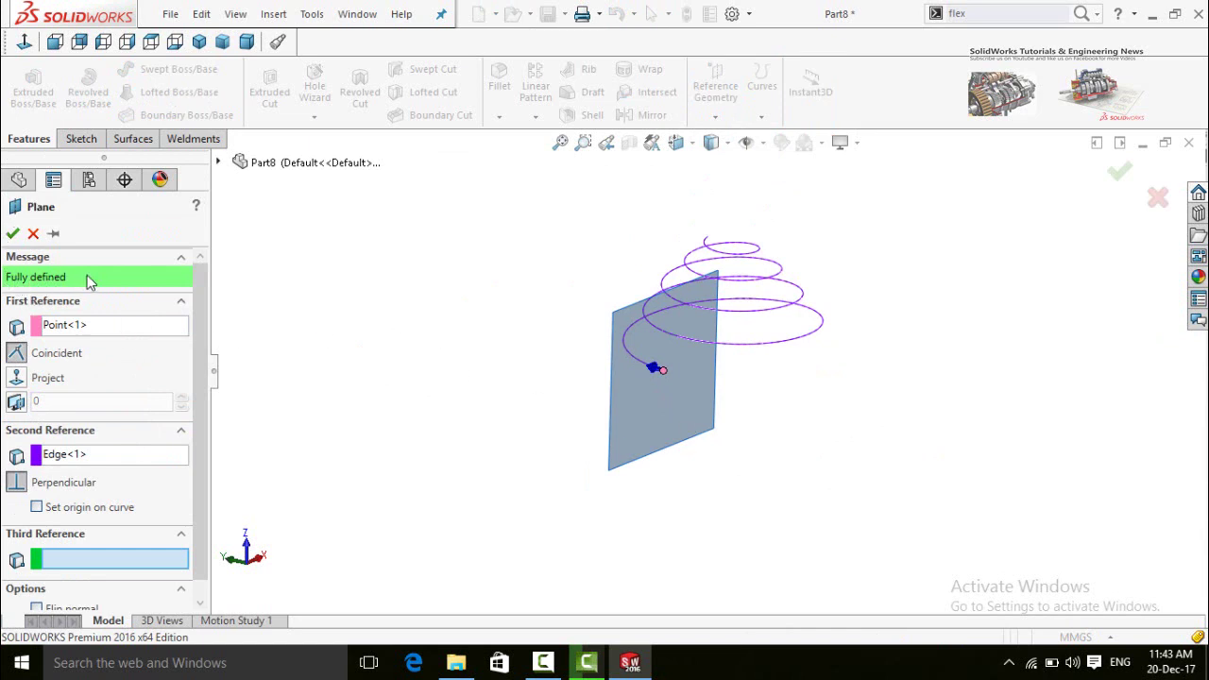
pyautogui.click(14, 234)
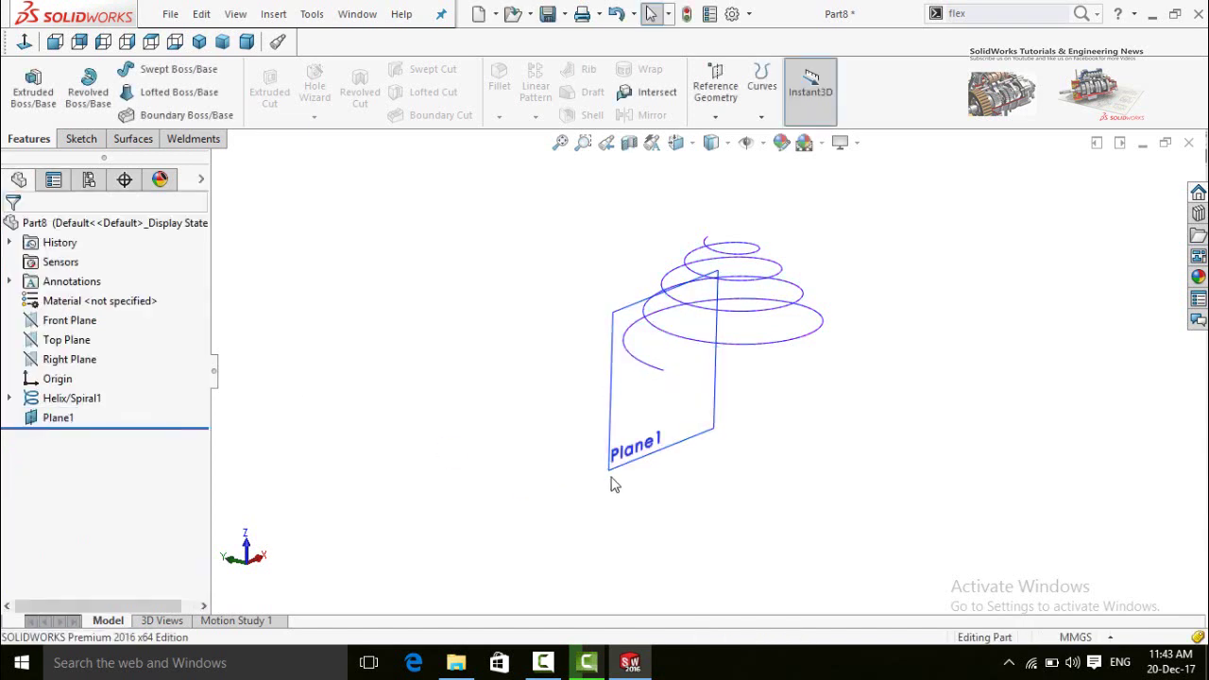
# Start a sketch on the new reference plane and orient the view normal to it
pyautogui.moveTo(613, 478); pyautogui.dragTo(583, 459, button='middle')
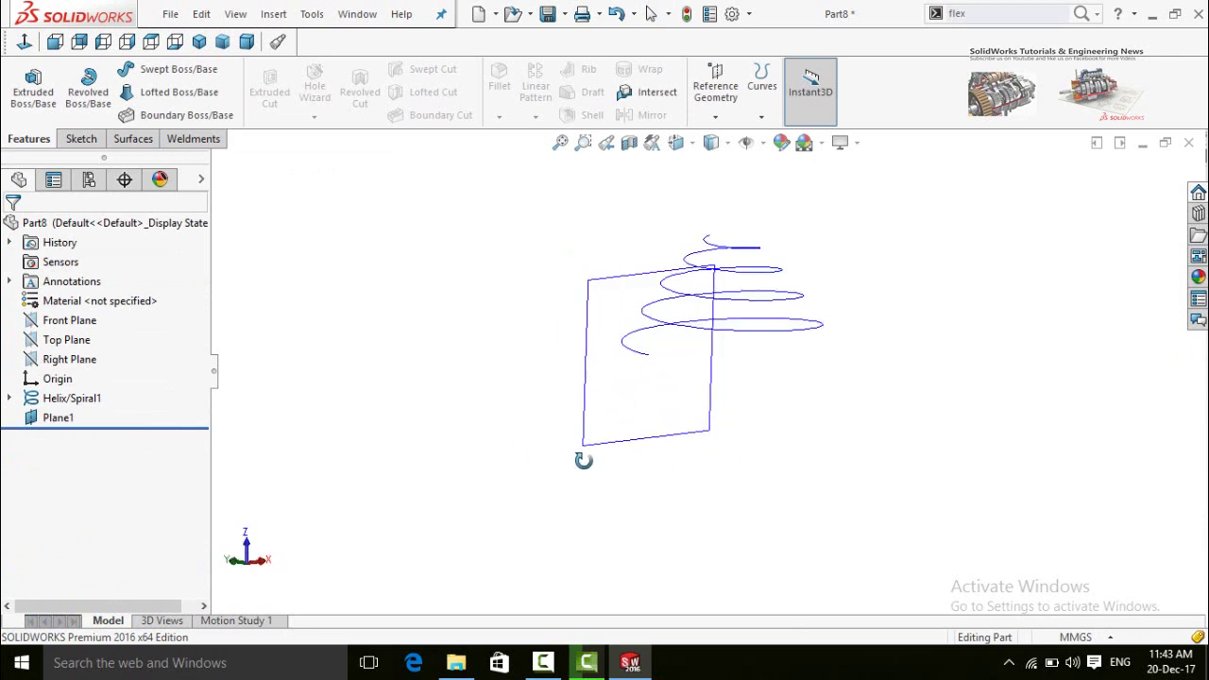
pyautogui.click(665, 408)
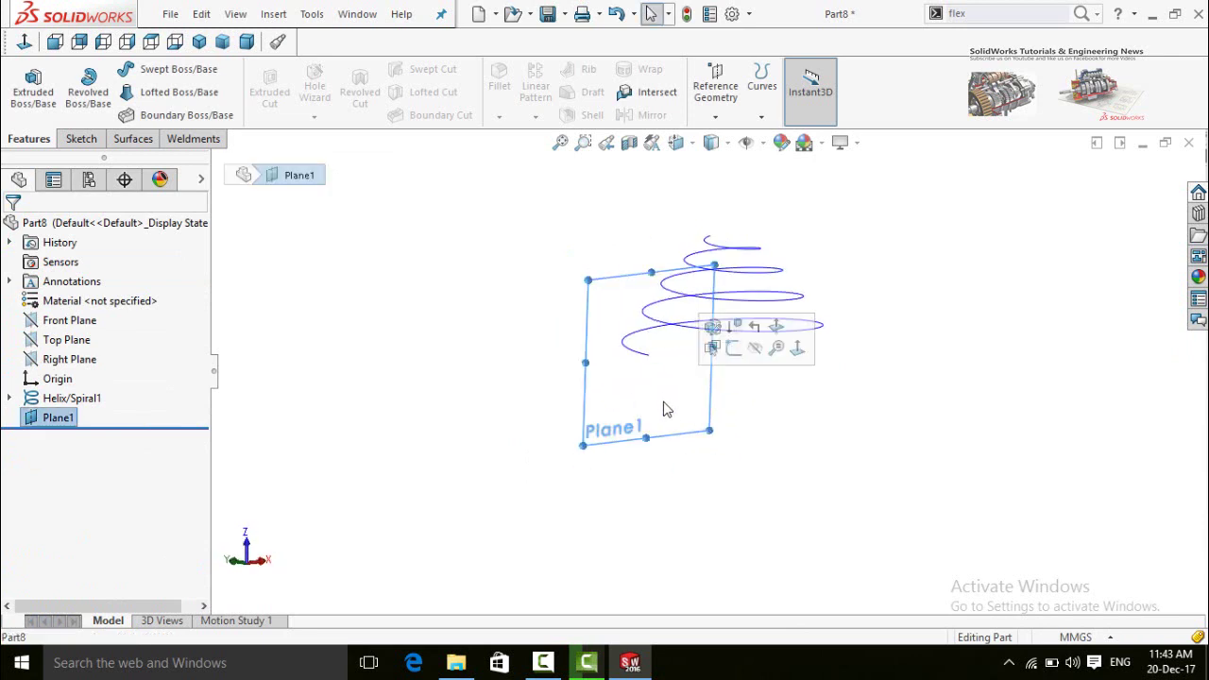
pyautogui.click(733, 347)
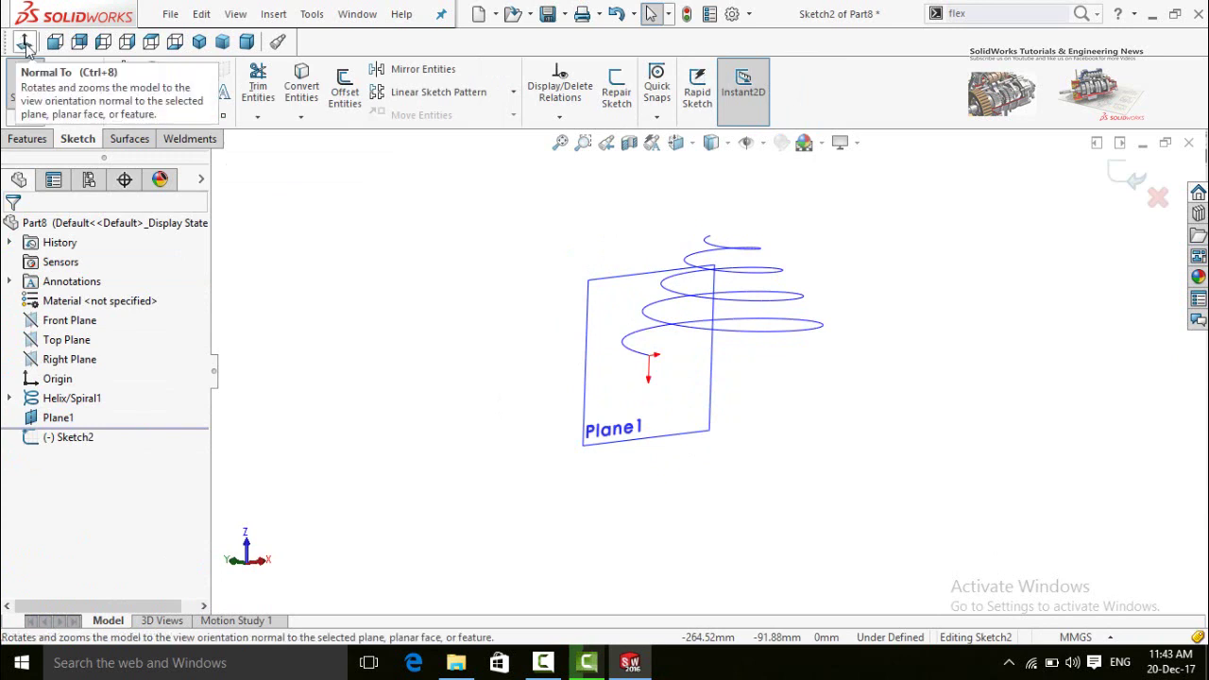
pyautogui.click(26, 43)
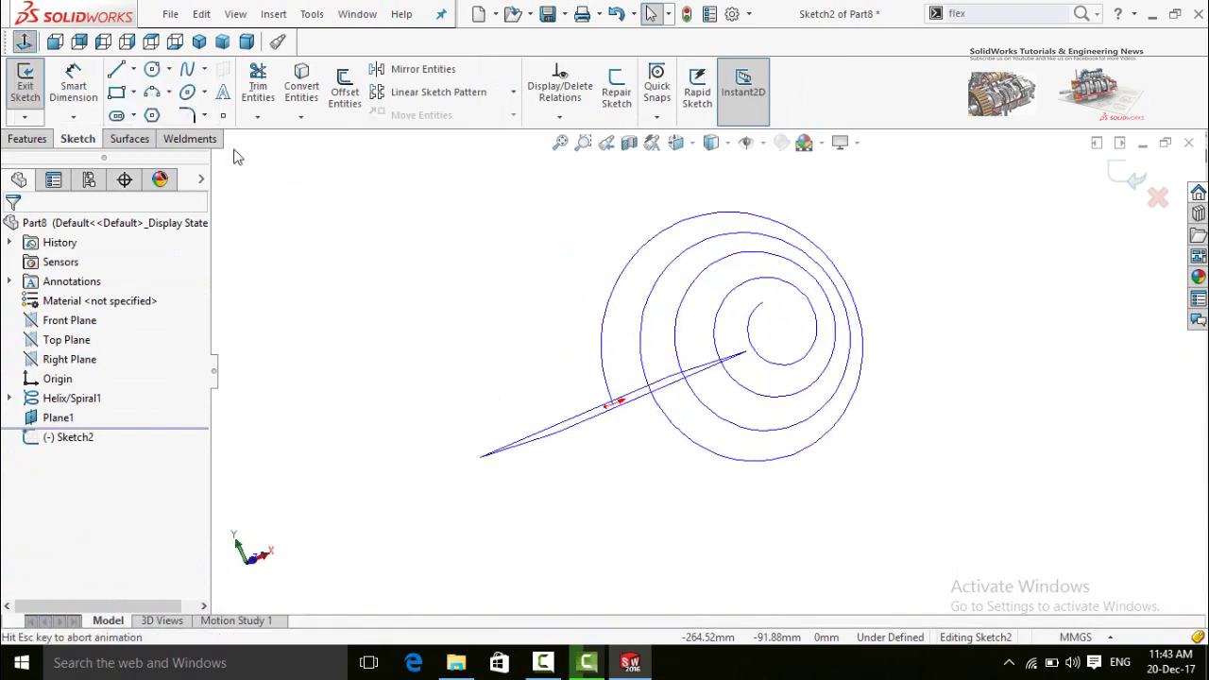
# Sketch a circle with a radius of about 2.04 mm centred on the sketch origin at the helix's endpoint
pyautogui.scroll(-2, 586, 373)
pyautogui.click(578, 389)
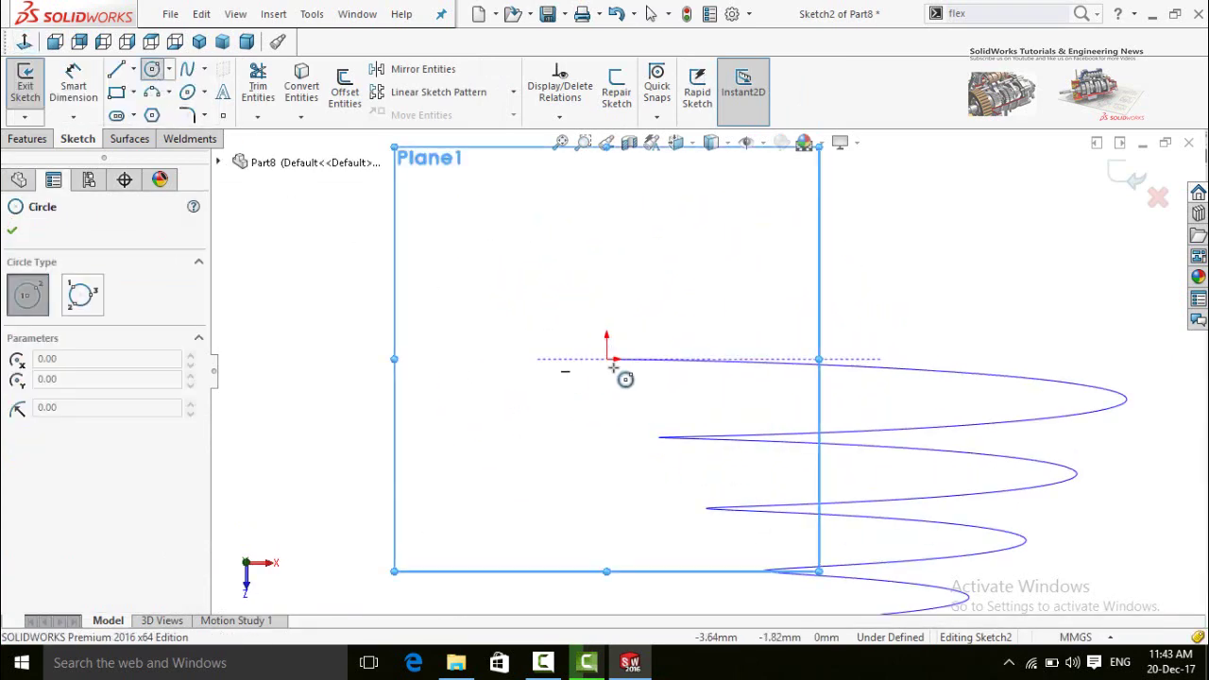
pyautogui.scroll(-3, 629, 366)
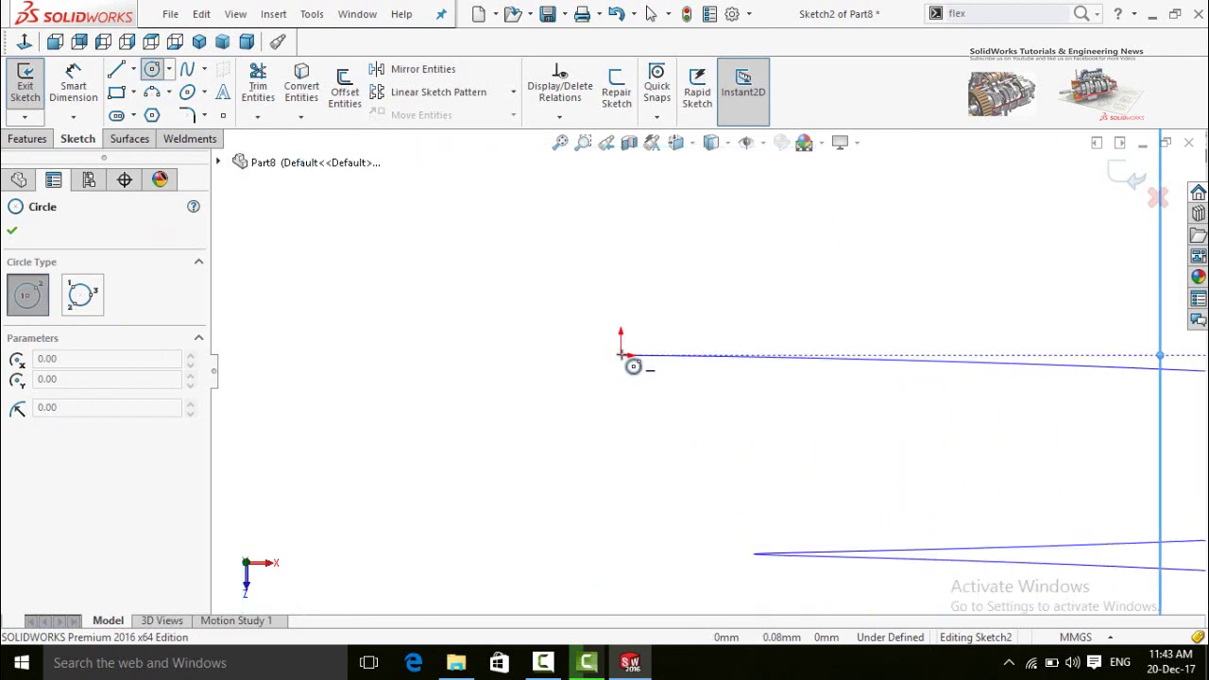
pyautogui.click(620, 356)
pyautogui.click(631, 380)
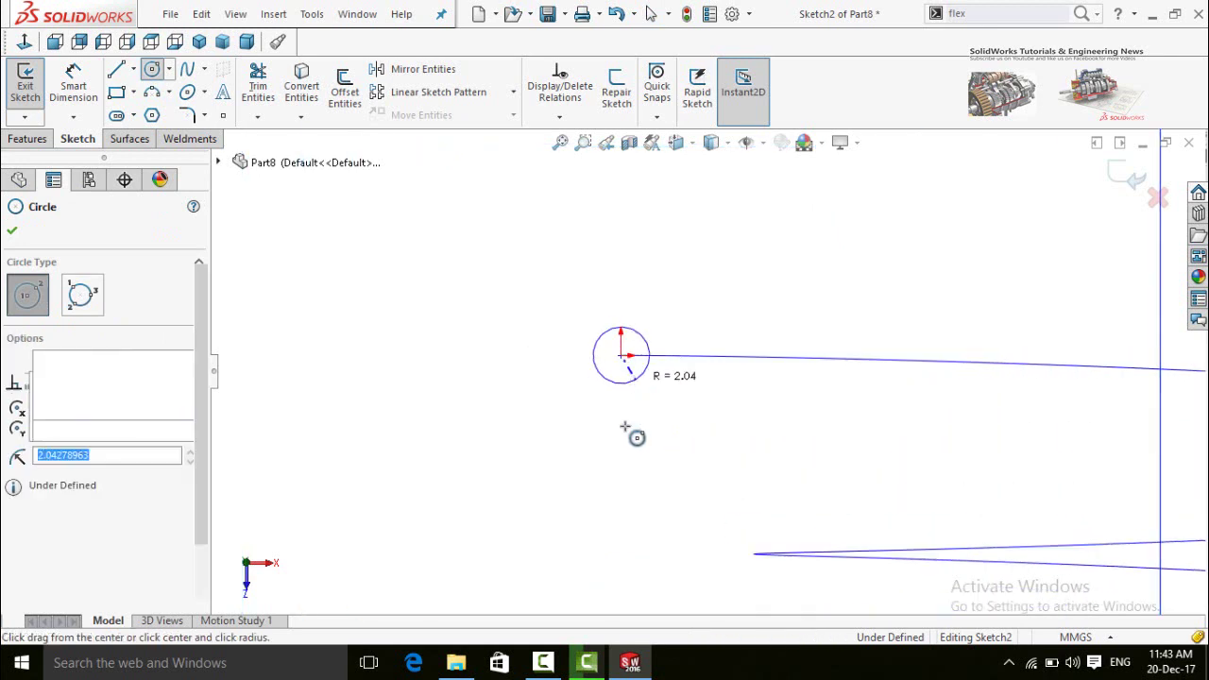
# Dimension the profile circle at the helix endpoint with a diameter of 8 mm and exit the sketch
pyautogui.scroll(1, 619, 443)
pyautogui.moveTo(619, 443); pyautogui.dragTo(615, 387, button='right')
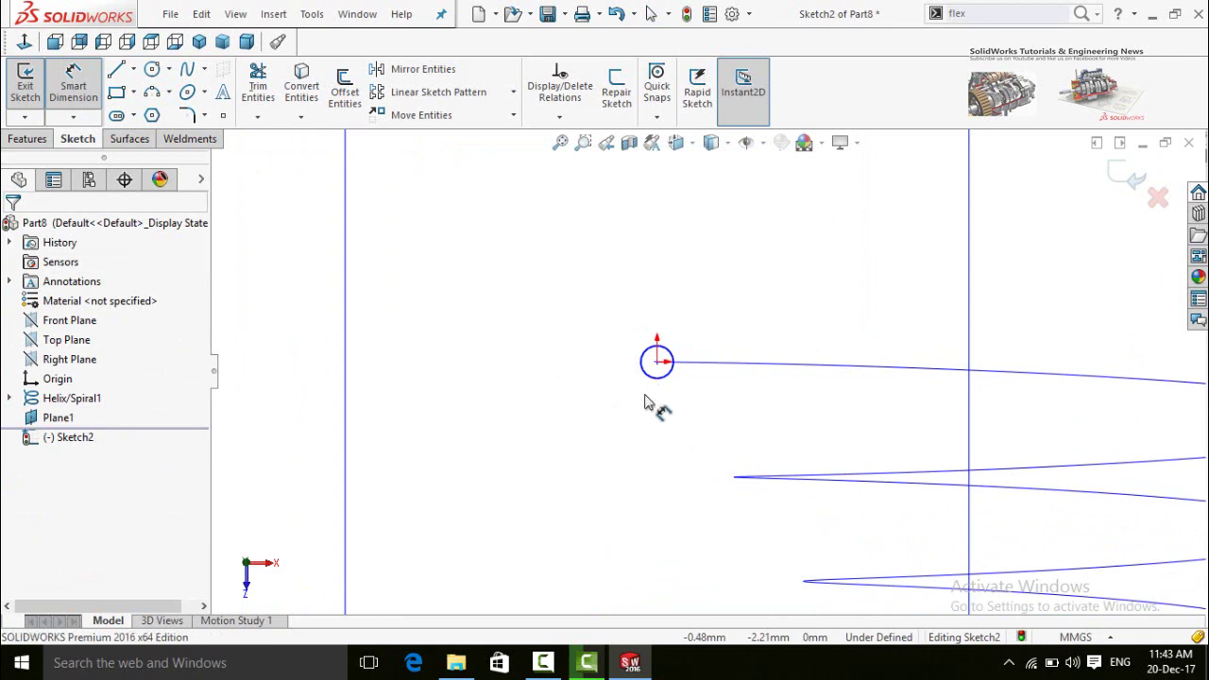
pyautogui.click(648, 379)
pyautogui.click(587, 434)
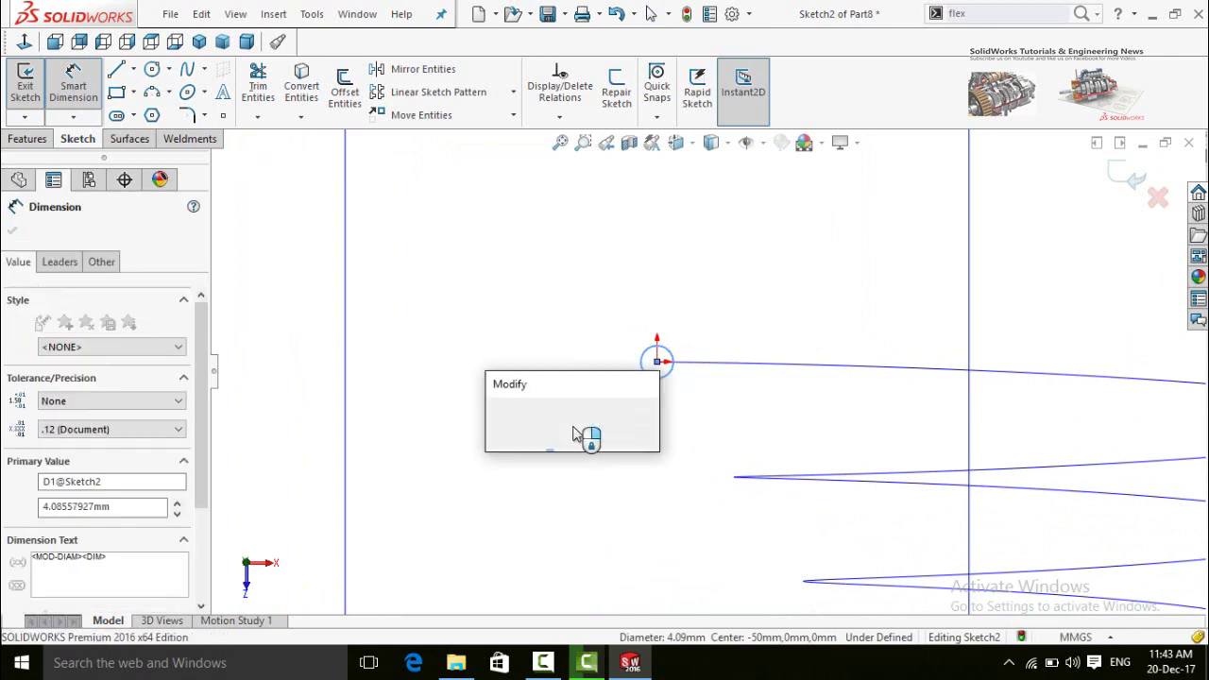
pyautogui.write('8')
pyautogui.press('Return')
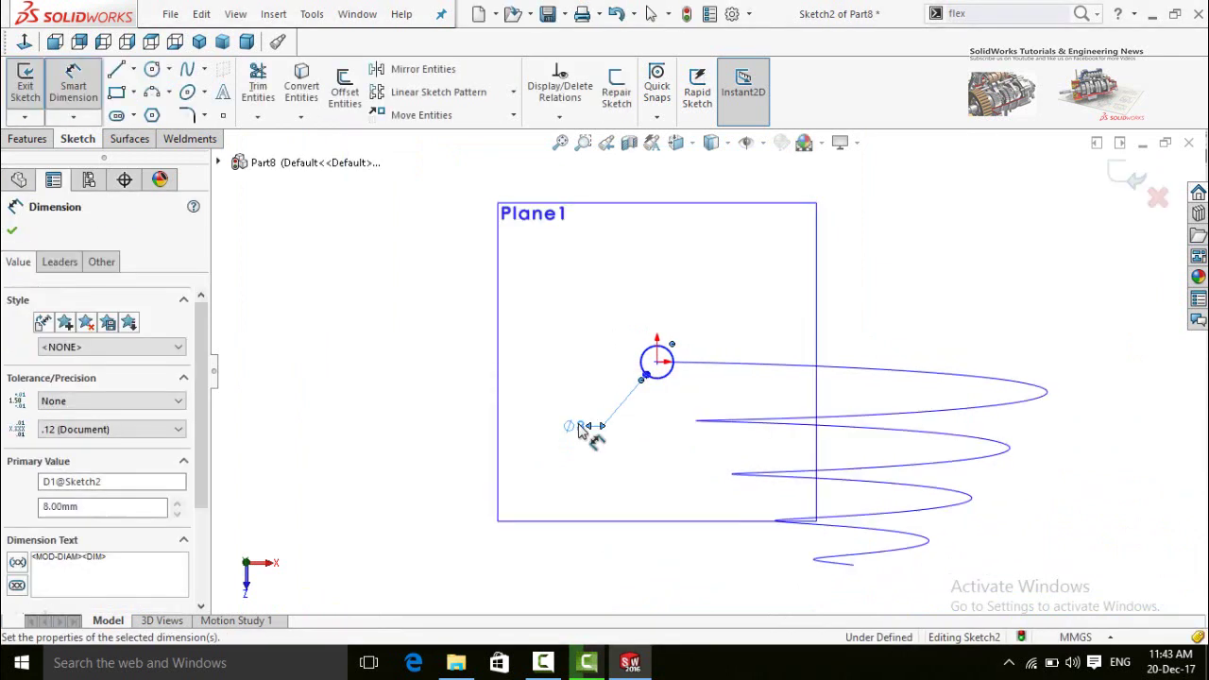
pyautogui.click(1118, 177)
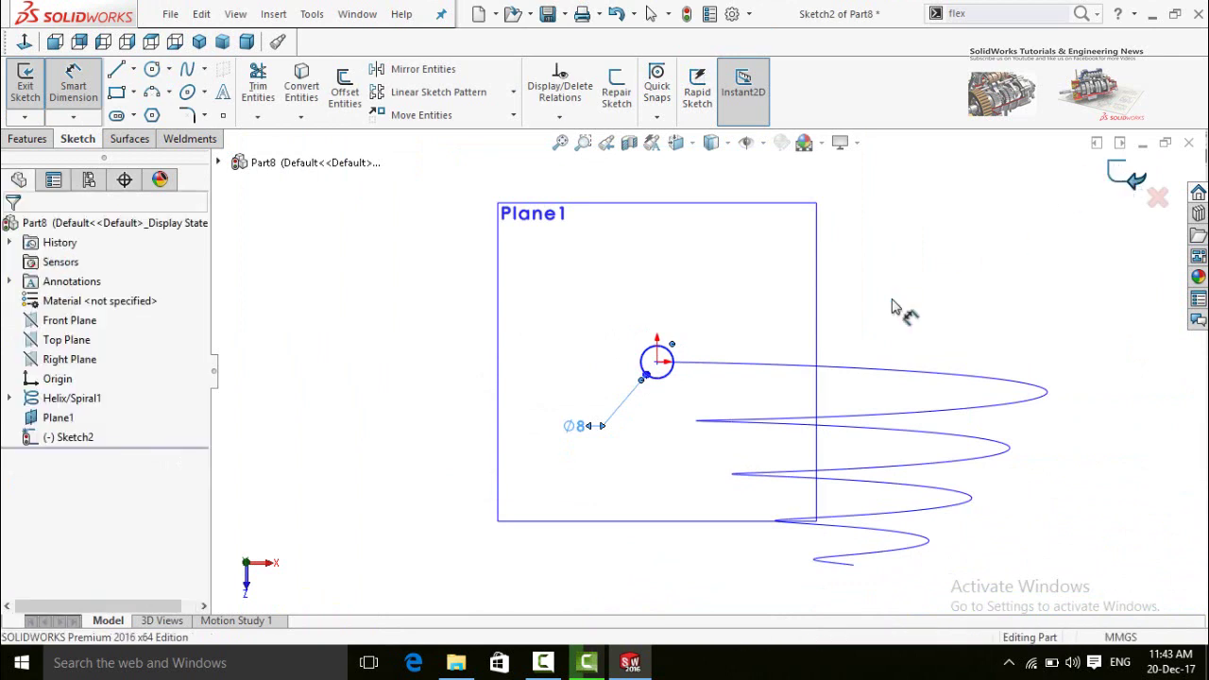
pyautogui.click(959, 249)
# Hide the reference plane at the helix endpoint so only the circle sketch and the helix are displayed
pyautogui.scroll(3, 751, 353)
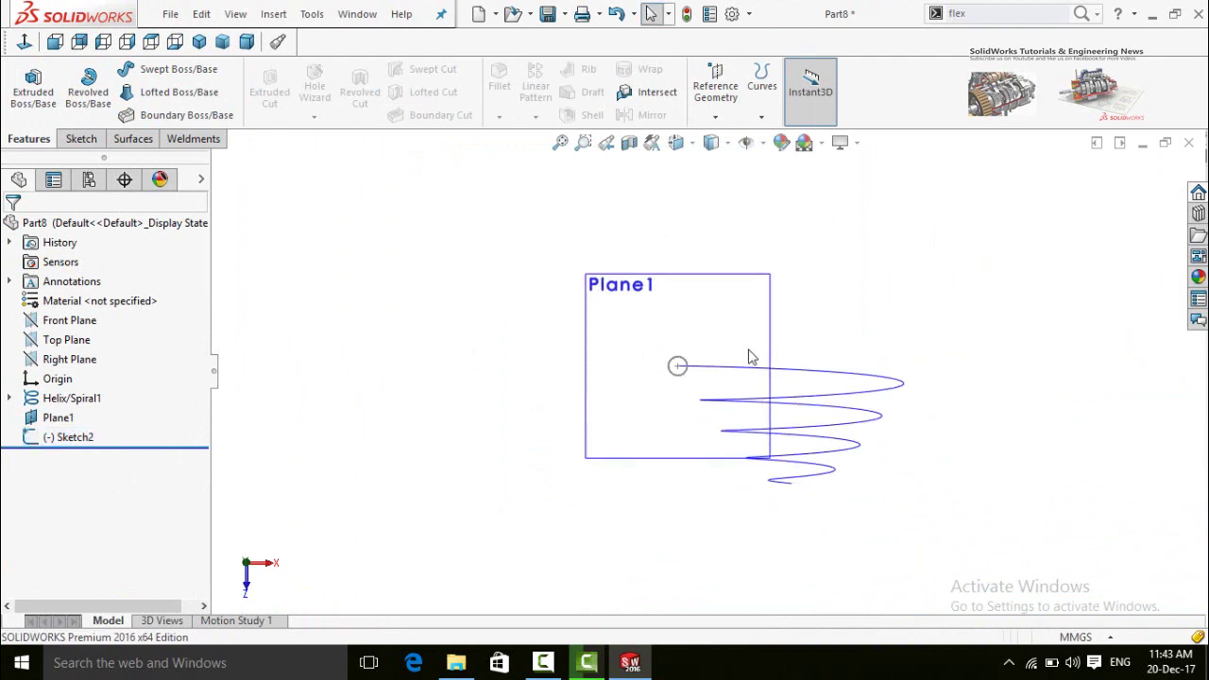
pyautogui.moveTo(538, 360)
pyautogui.mouseDown(button='middle')
pyautogui.moveTo(592, 373)
pyautogui.moveTo(596, 456)
pyautogui.moveTo(588, 418)
pyautogui.moveTo(718, 396)
pyautogui.mouseUp(button='middle')
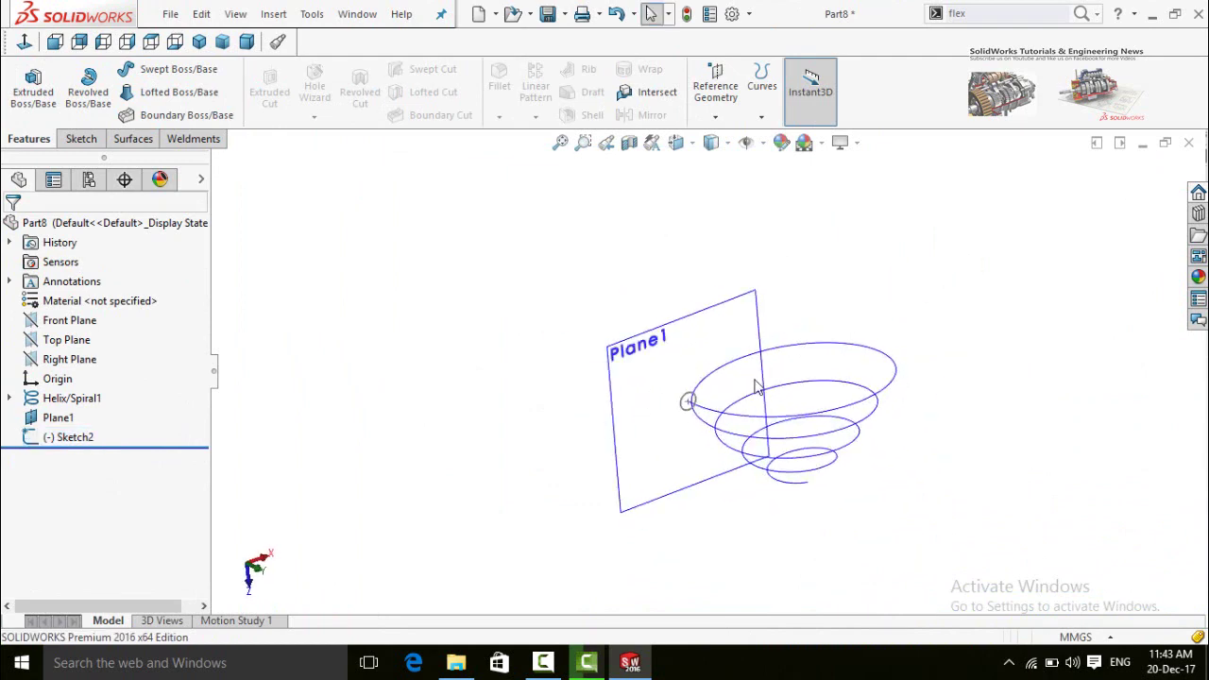
pyautogui.click(638, 374)
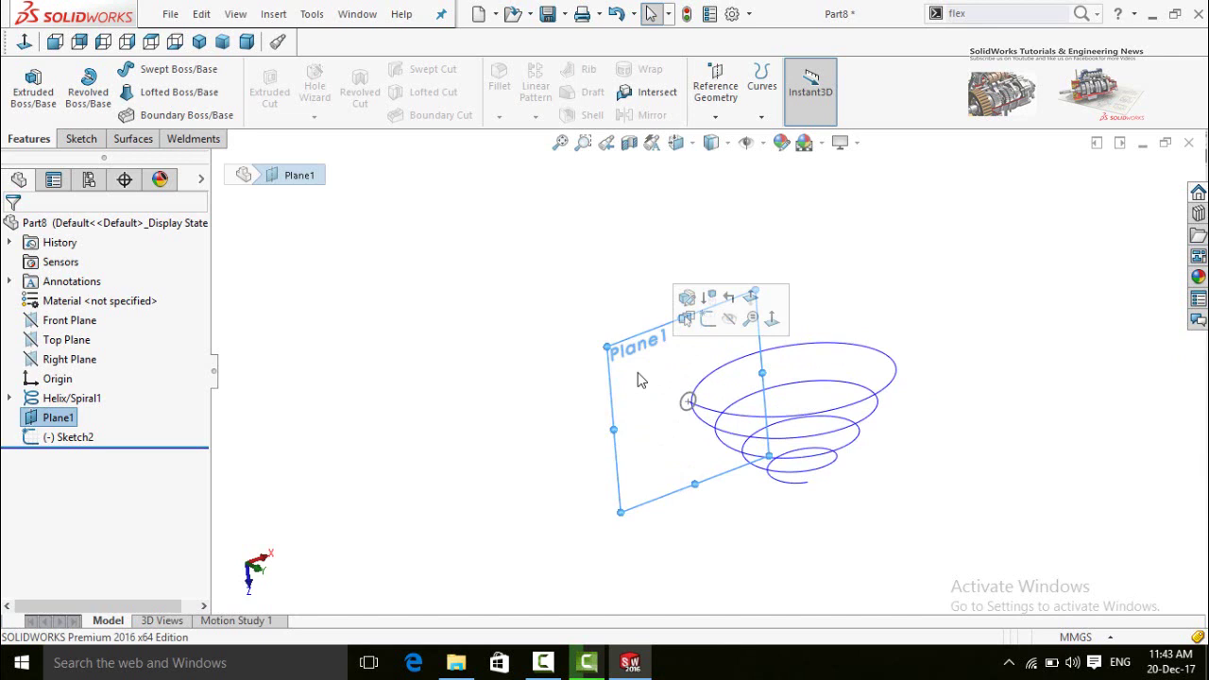
pyautogui.click(728, 321)
pyautogui.moveTo(634, 534); pyautogui.dragTo(608, 400, button='middle')
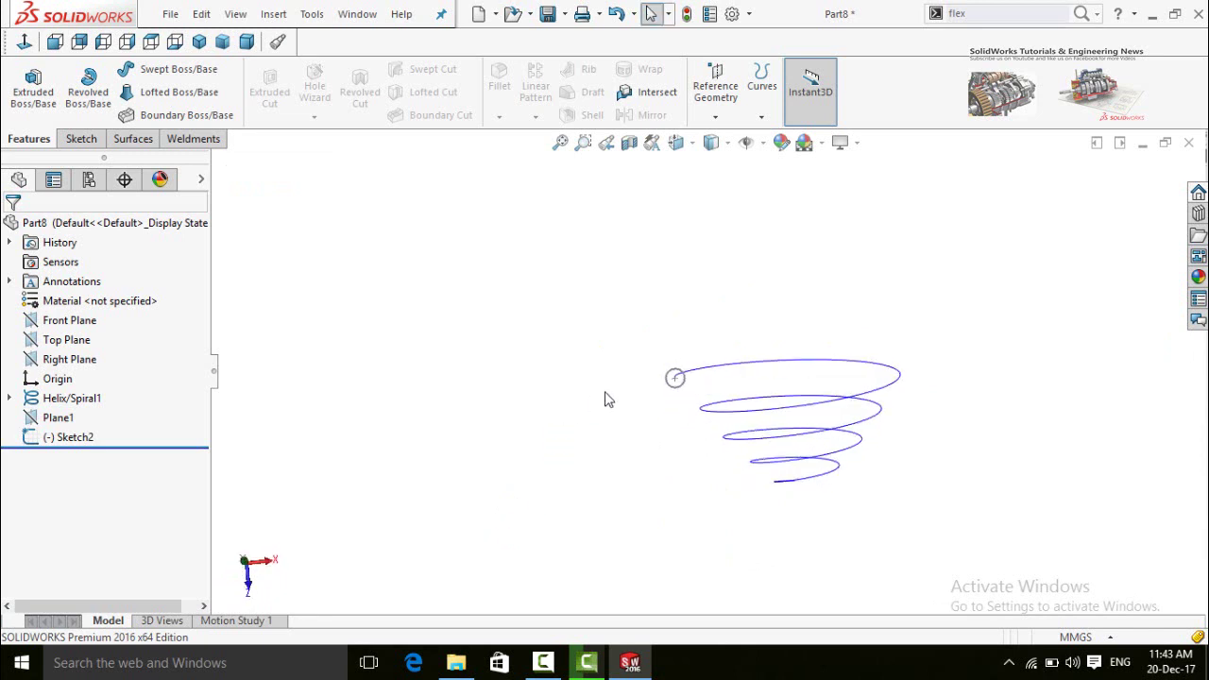
pyautogui.click(31, 423)
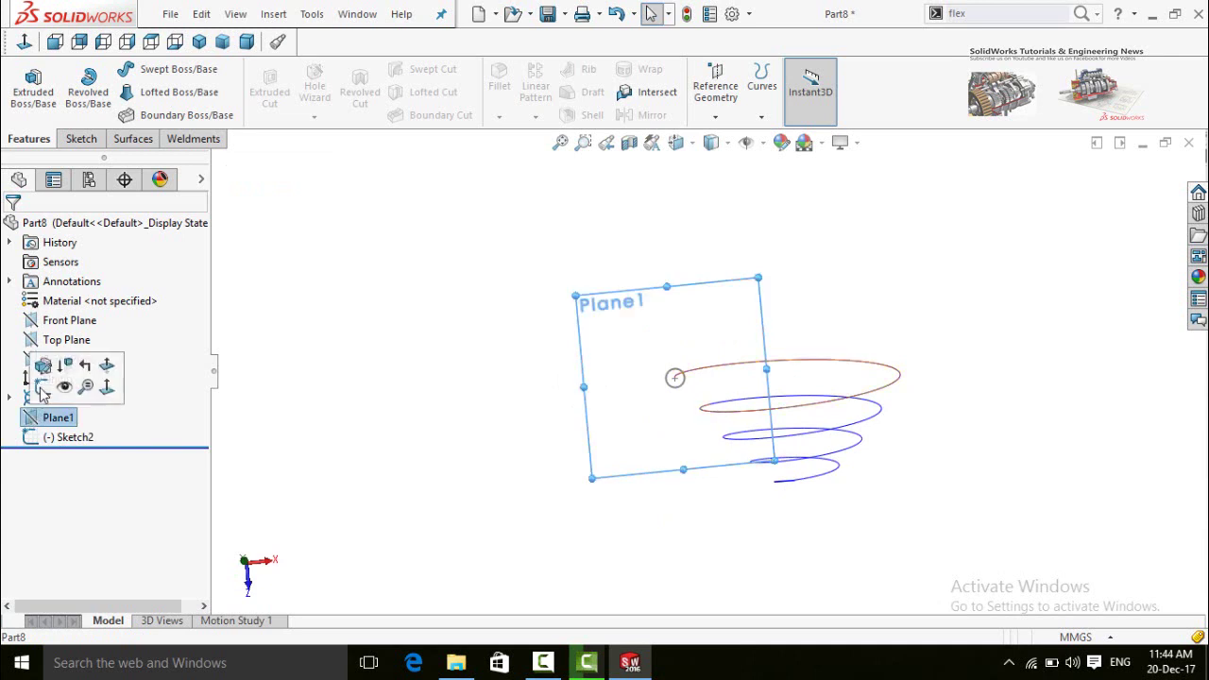
pyautogui.click(89, 391)
# Create a swept boss using the 8 mm circle sketch as the profile and the variable-pitch helix as the path
pyautogui.moveTo(495, 351); pyautogui.dragTo(438, 319, button='middle')
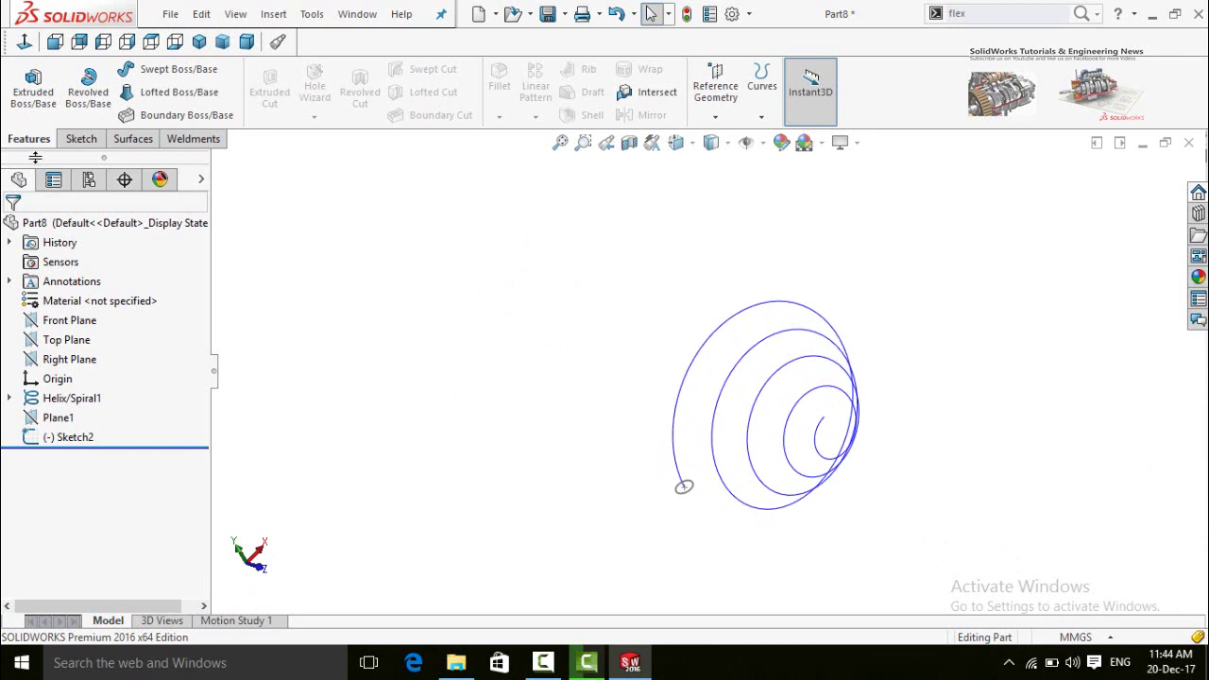
pyautogui.click(164, 73)
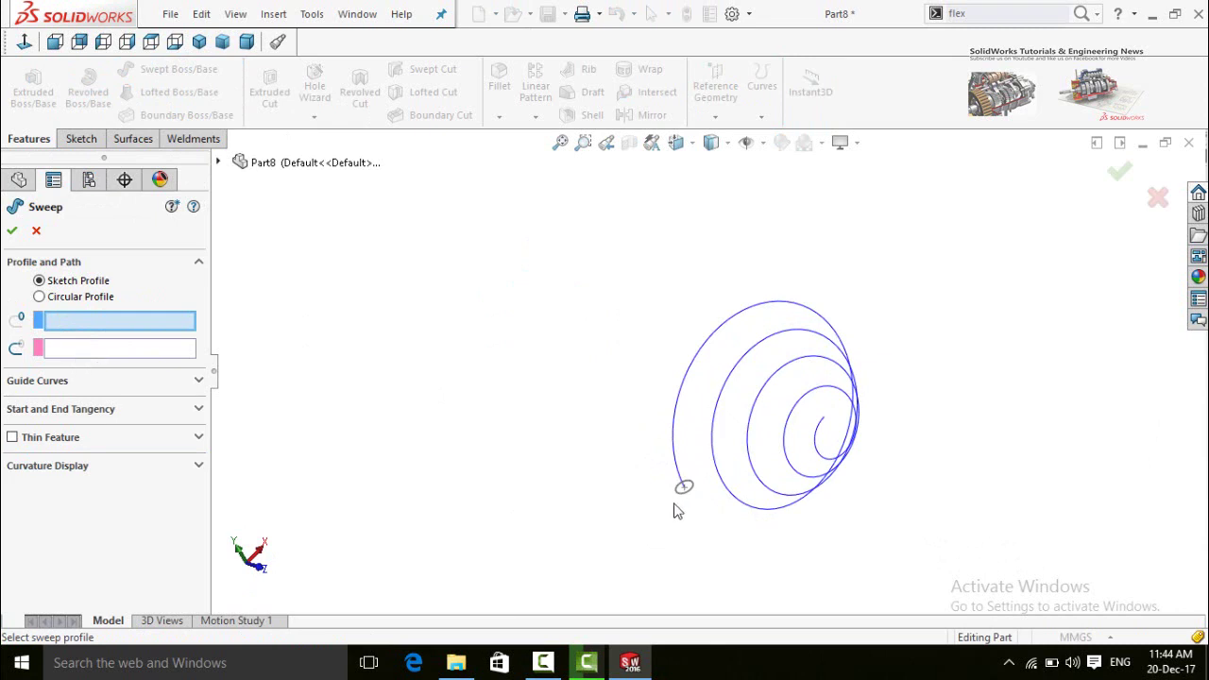
pyautogui.scroll(-2, 699, 490)
pyautogui.scroll(-1, 699, 489)
pyautogui.moveTo(670, 493); pyautogui.dragTo(645, 475, button='middle')
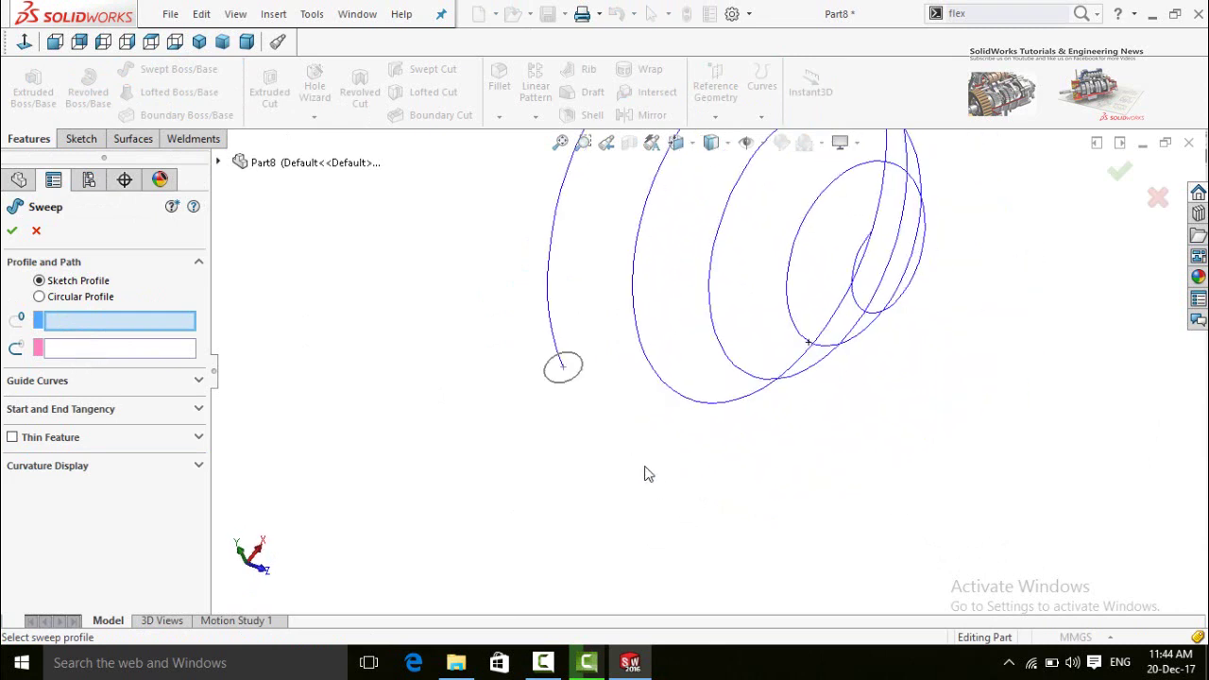
pyautogui.click(563, 382)
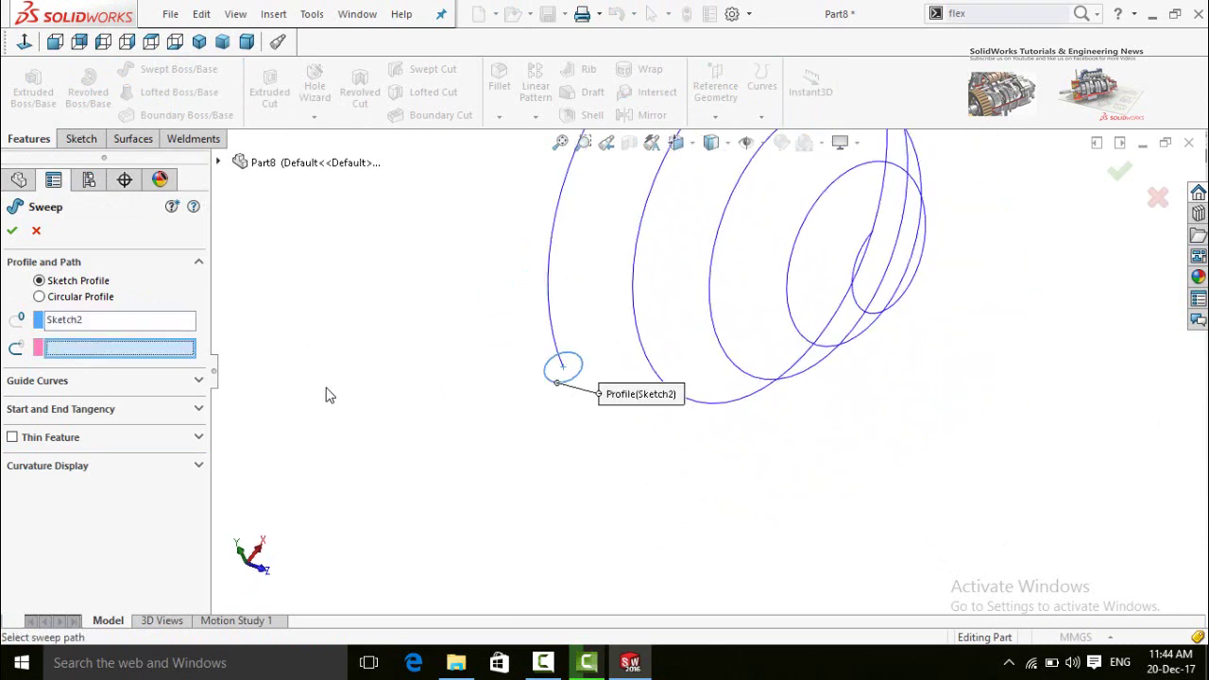
pyautogui.click(549, 320)
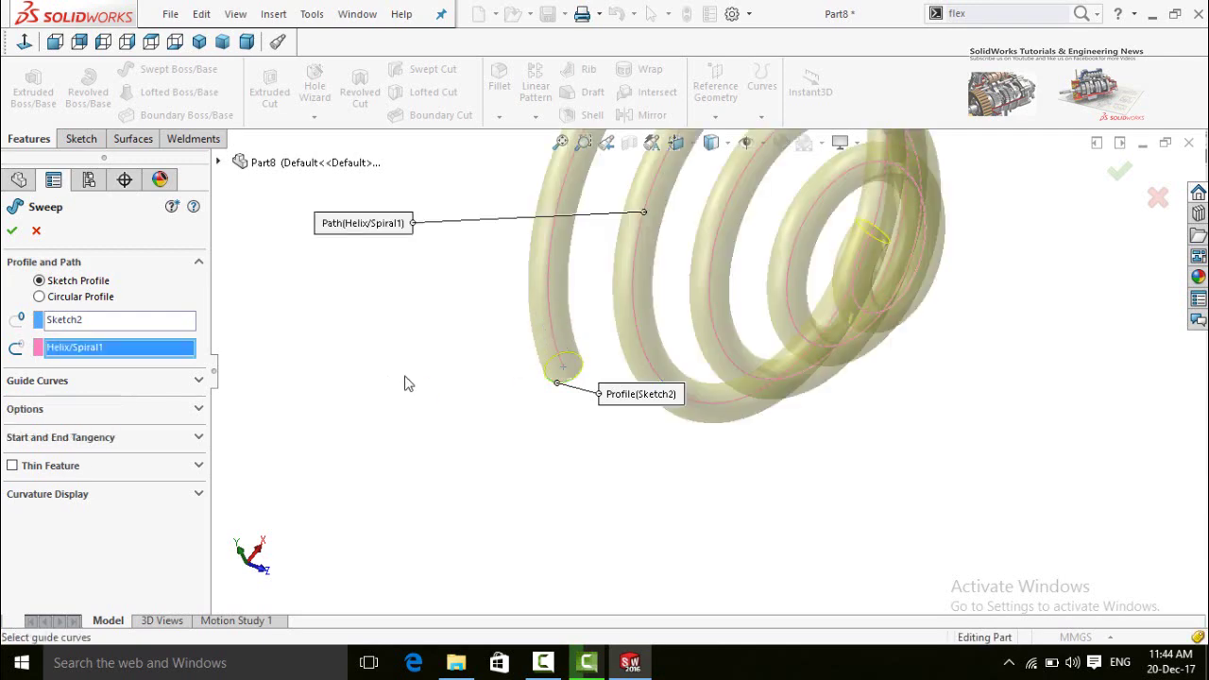
pyautogui.moveTo(407, 382); pyautogui.dragTo(538, 203, button='middle')
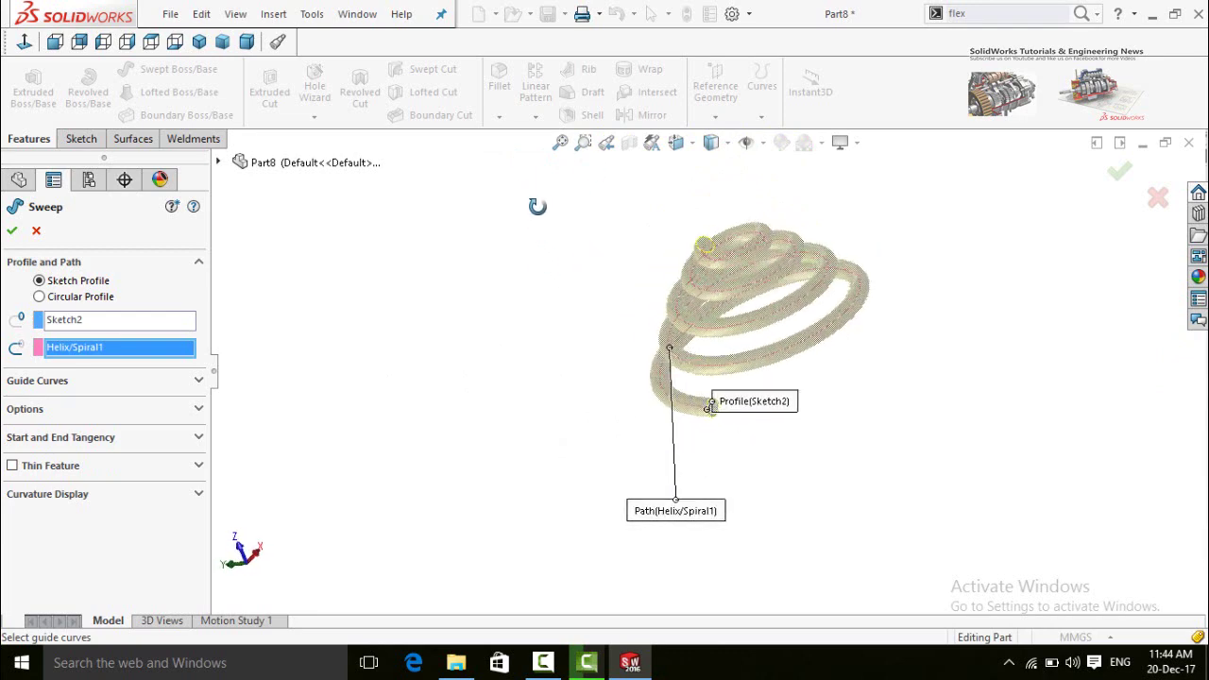
pyautogui.moveTo(790, 418); pyautogui.dragTo(964, 467)
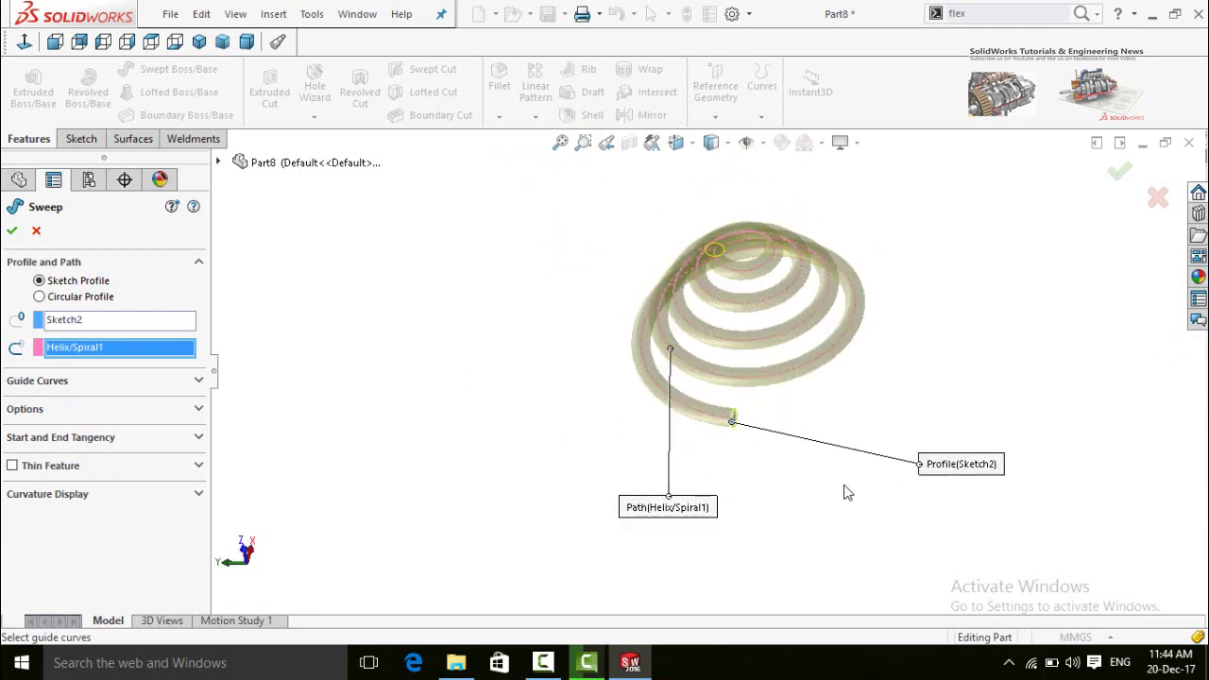
pyautogui.moveTo(769, 465); pyautogui.dragTo(762, 348, button='middle')
pyautogui.moveTo(751, 275); pyautogui.dragTo(411, 251, button='middle')
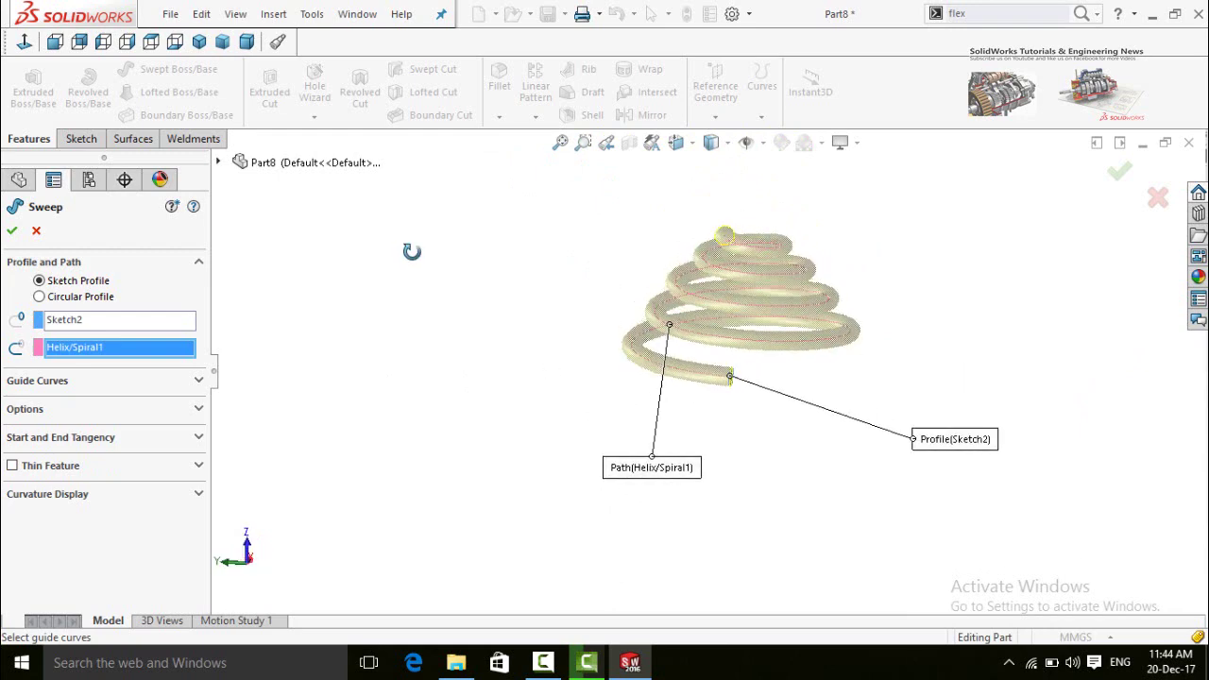
pyautogui.moveTo(579, 288); pyautogui.dragTo(350, 268, button='middle')
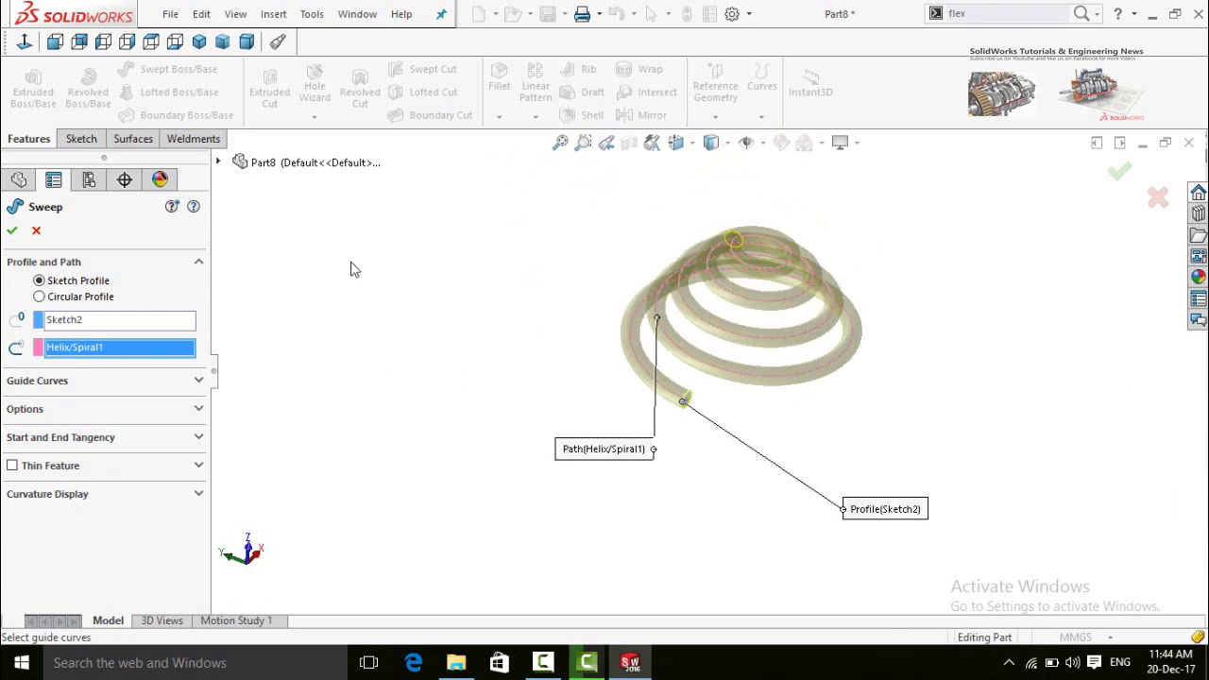
pyautogui.click(12, 231)
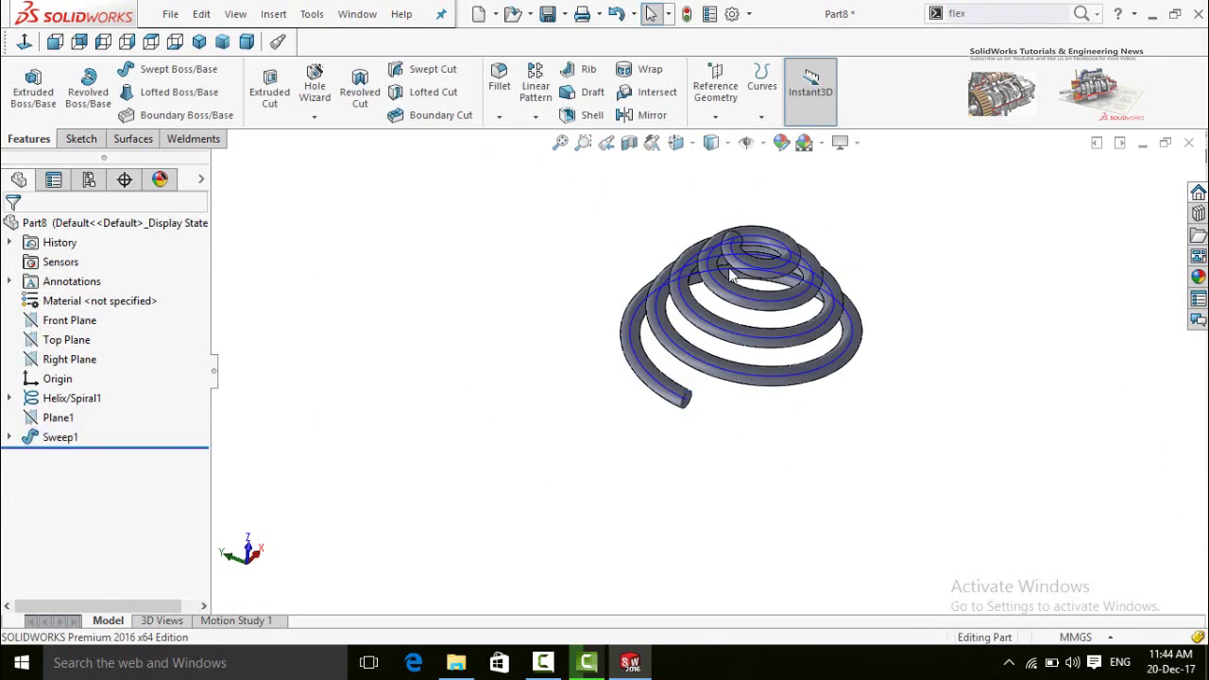
# Hide the helix curve running through the swept spring
pyautogui.moveTo(733, 276); pyautogui.dragTo(459, 326, button='middle')
pyautogui.scroll(-2, 640, 373)
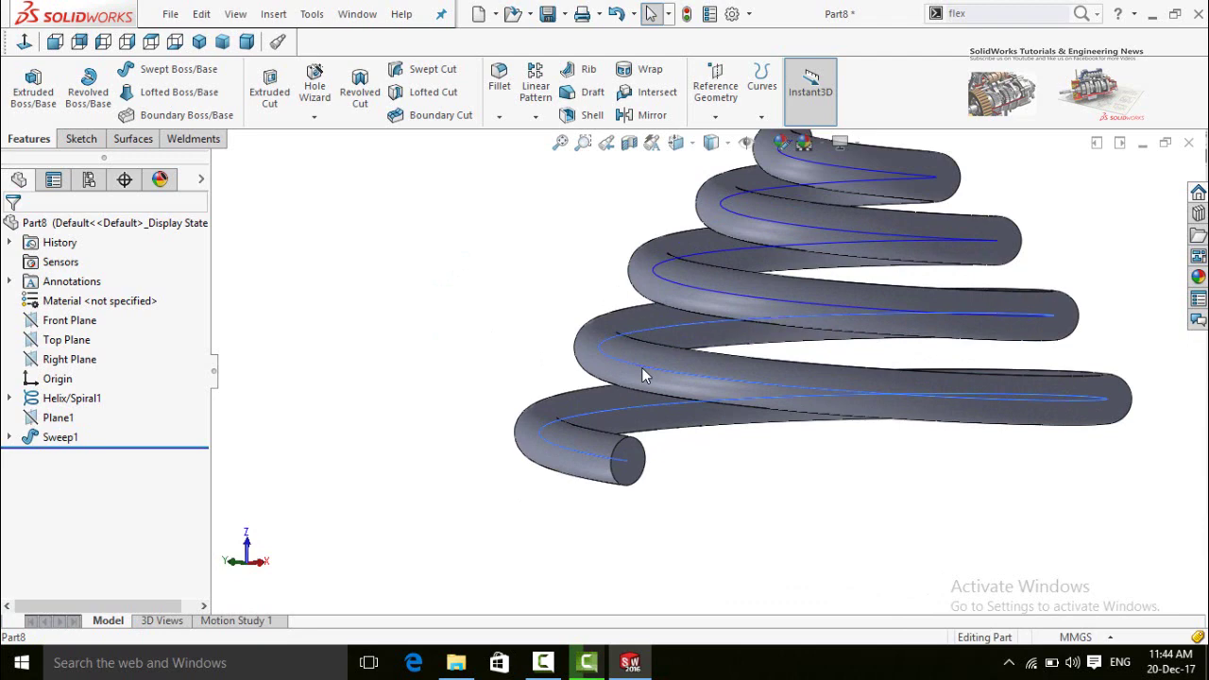
pyautogui.click(641, 372)
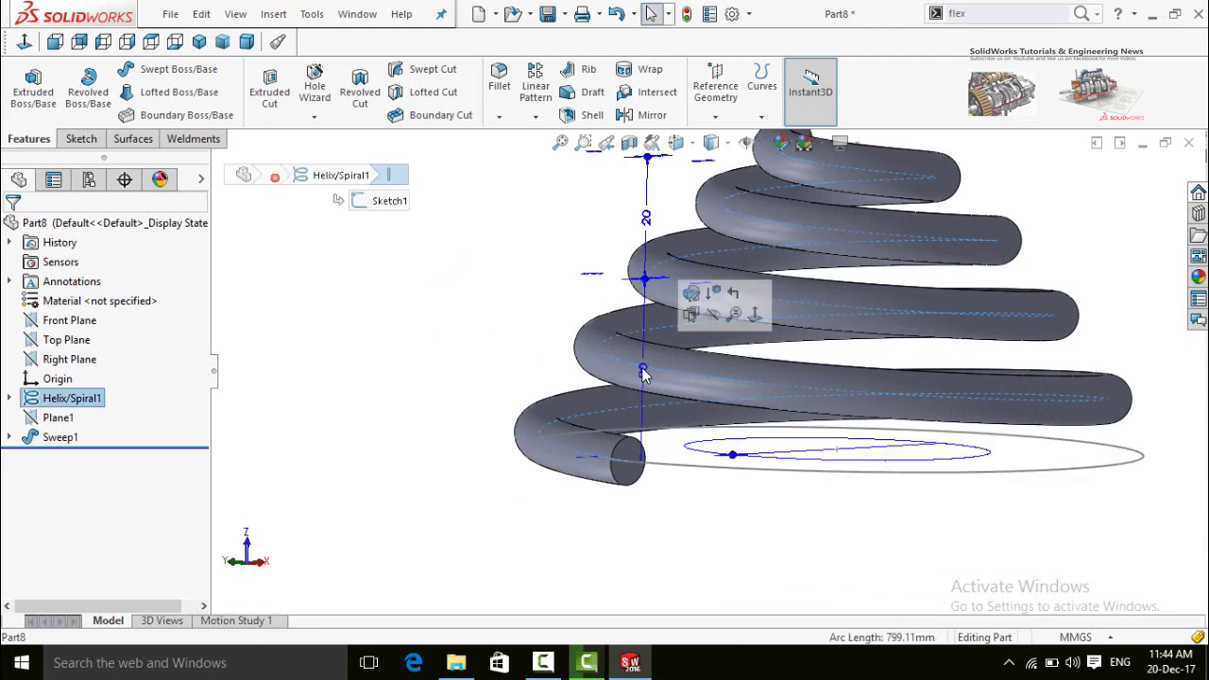
pyautogui.click(714, 317)
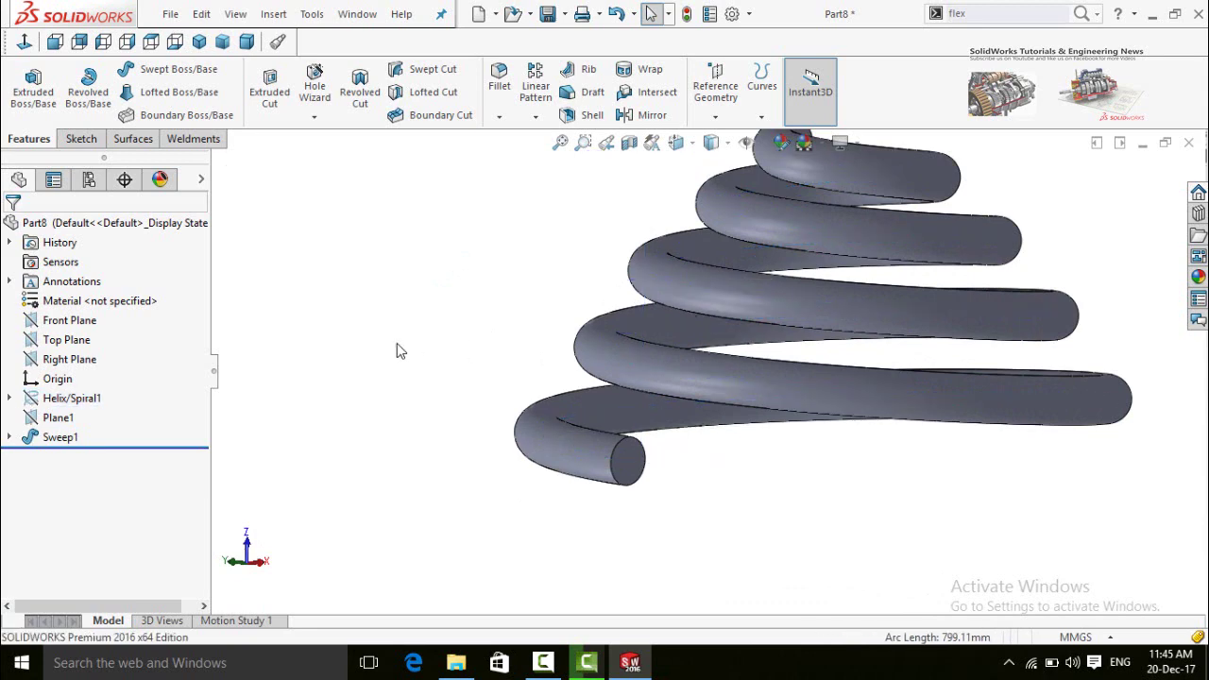
# Examine the shape and coil spacing of the finished conical spring from several angles
pyautogui.scroll(3, 418, 356)
pyautogui.moveTo(488, 261); pyautogui.dragTo(342, 397, button='middle')
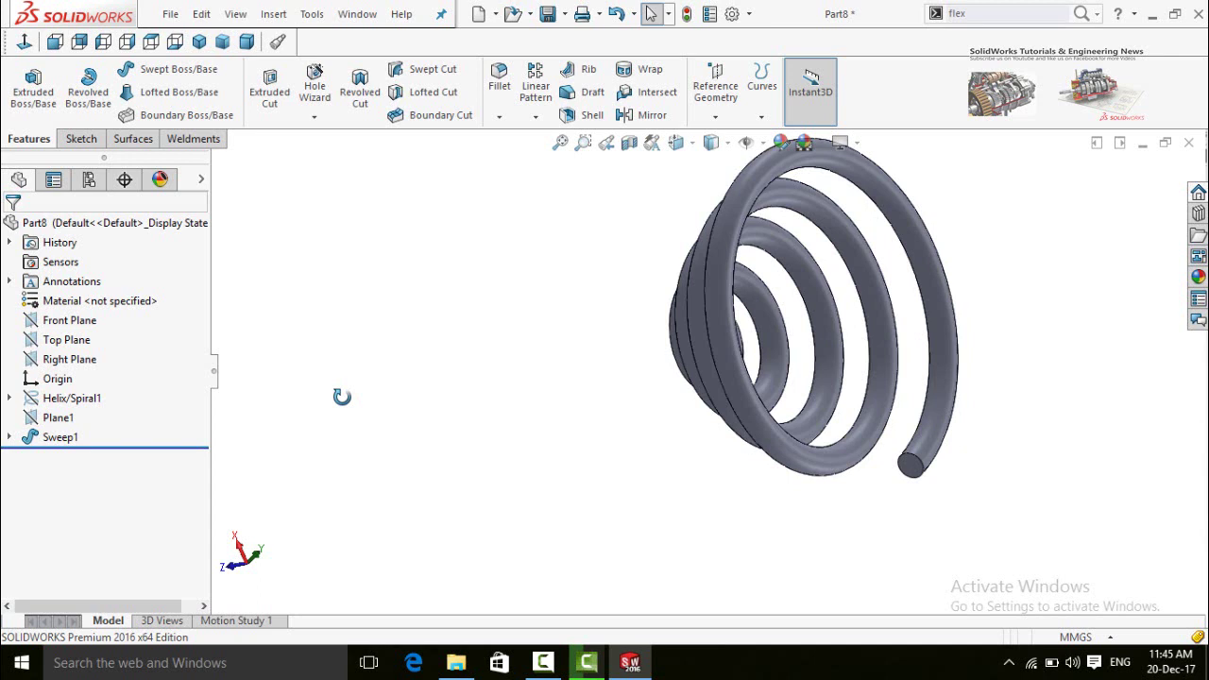
pyautogui.moveTo(573, 369); pyautogui.dragTo(917, 378)
pyautogui.press('Escape')
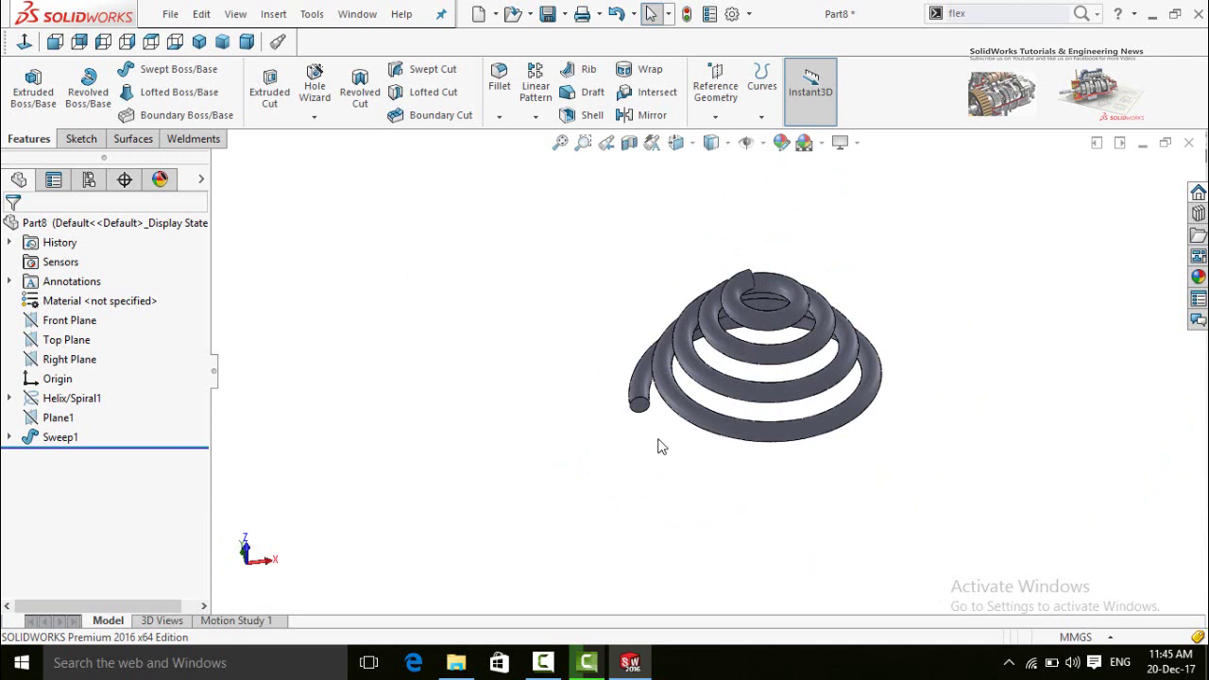
pyautogui.moveTo(661, 446); pyautogui.dragTo(774, 465, button='middle')
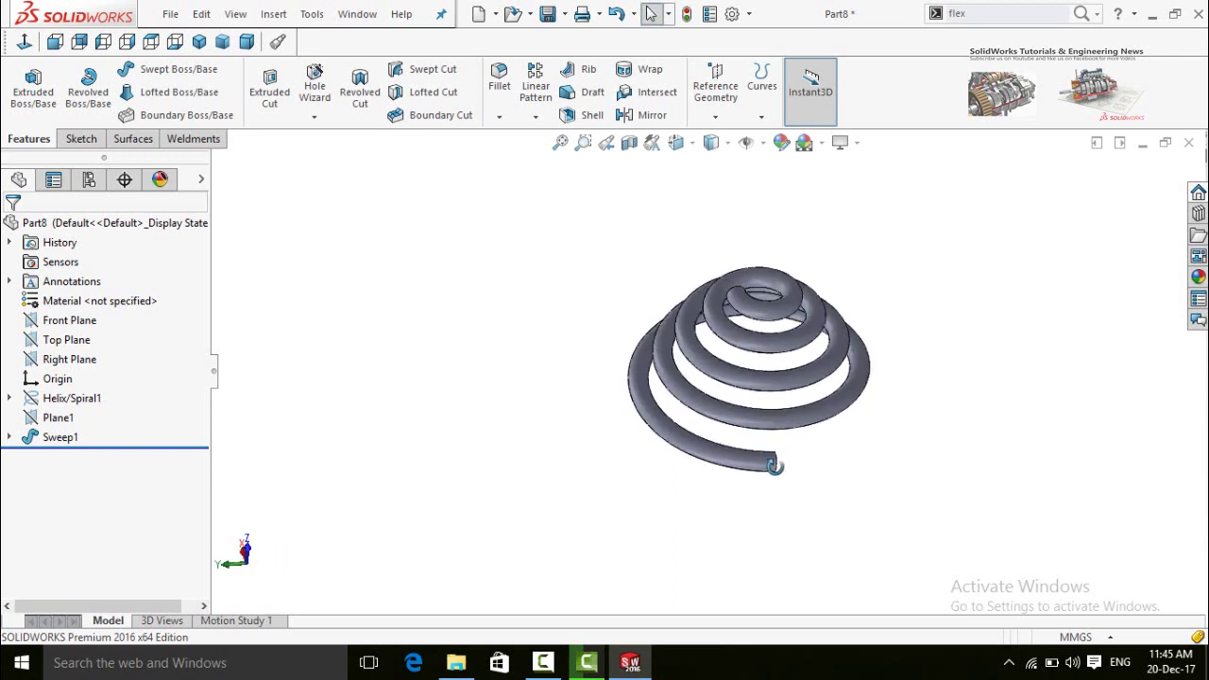
pyautogui.moveTo(818, 435); pyautogui.dragTo(801, 457, button='middle')
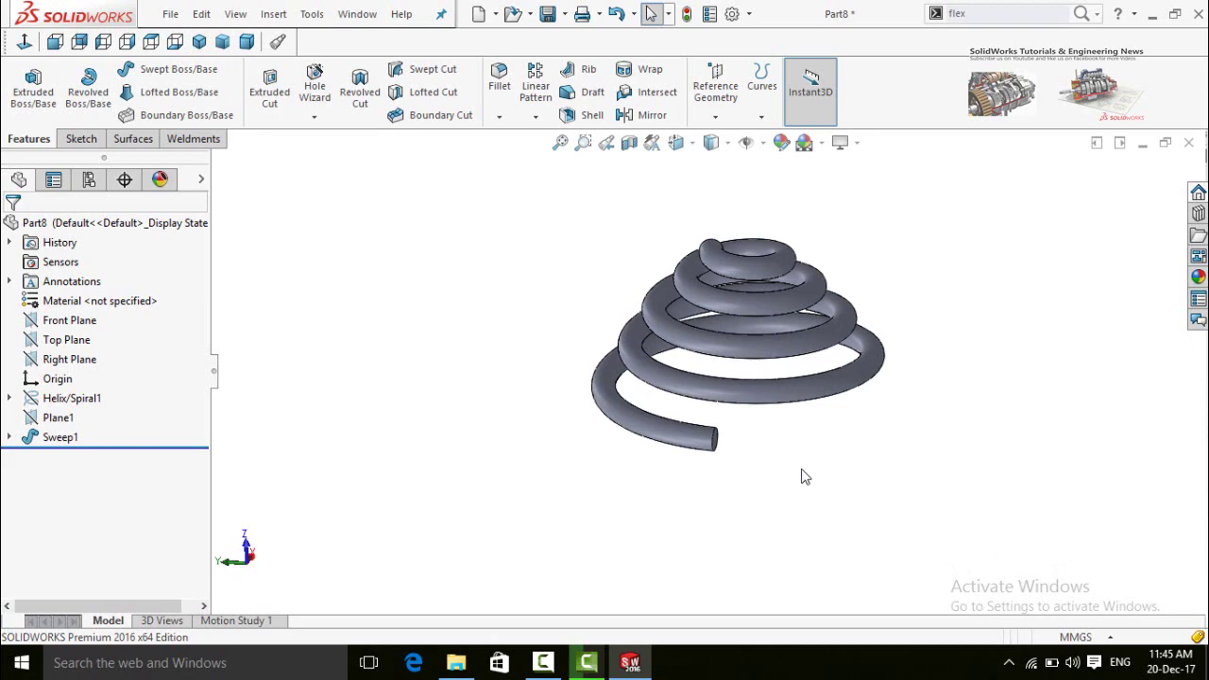
pyautogui.moveTo(801, 476)
pyautogui.mouseDown(button='middle')
pyautogui.moveTo(755, 432)
pyautogui.moveTo(791, 504)
pyautogui.moveTo(788, 475)
pyautogui.mouseUp(button='middle')
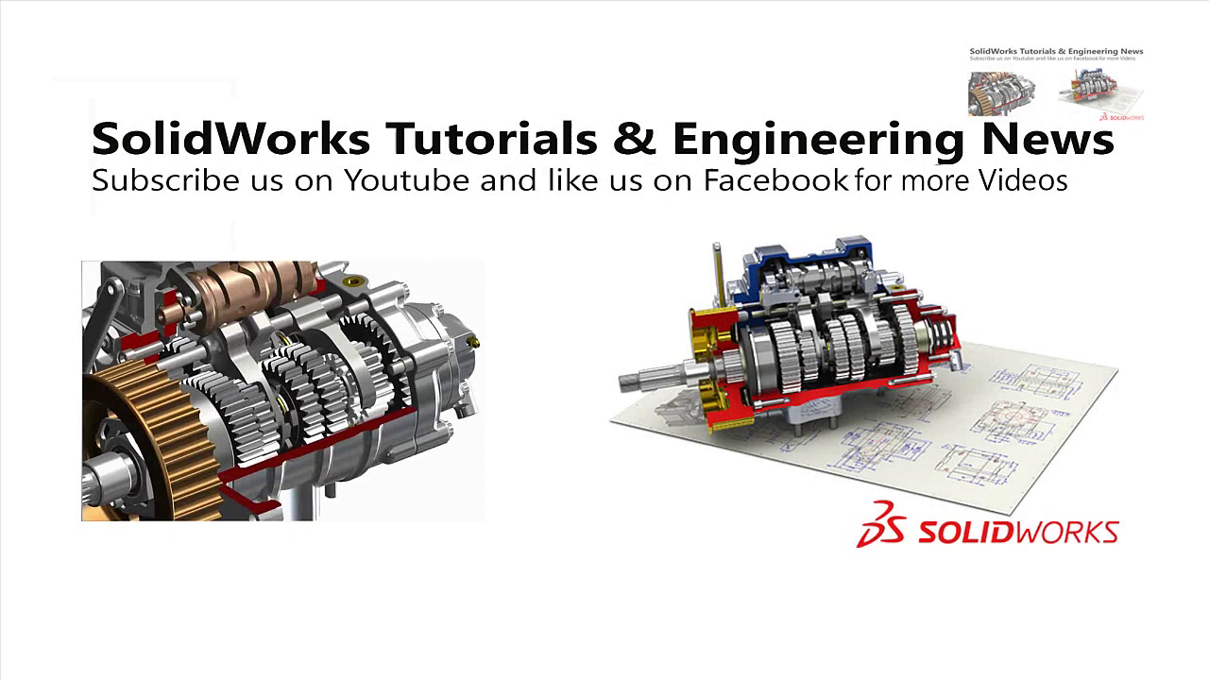